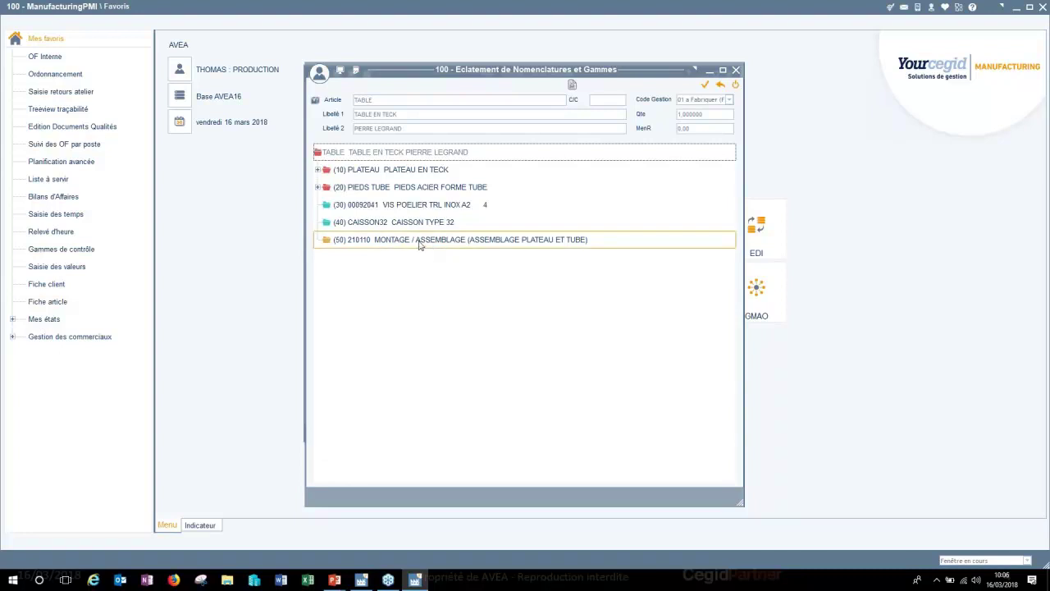
Select the MONTAGE / ASSEMBLAGE operation in the TABLE bill of materials, and close the breakdown view.
{"action": "left_click", "coordinate": [406, 246]}
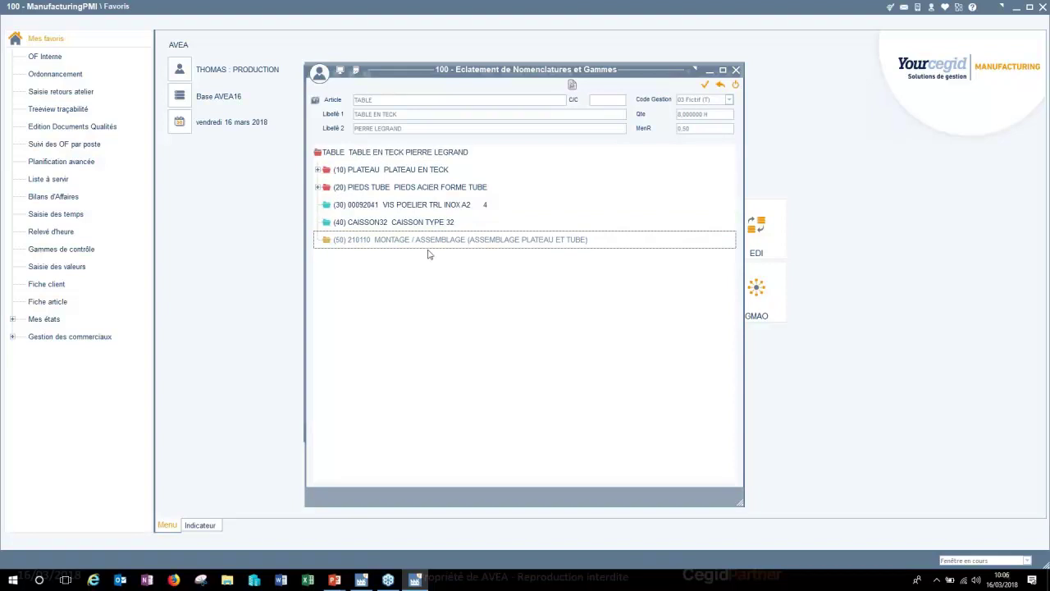
{"action": "left_click", "coordinate": [736, 86]}
{"action": "left_click", "coordinate": [727, 90]}
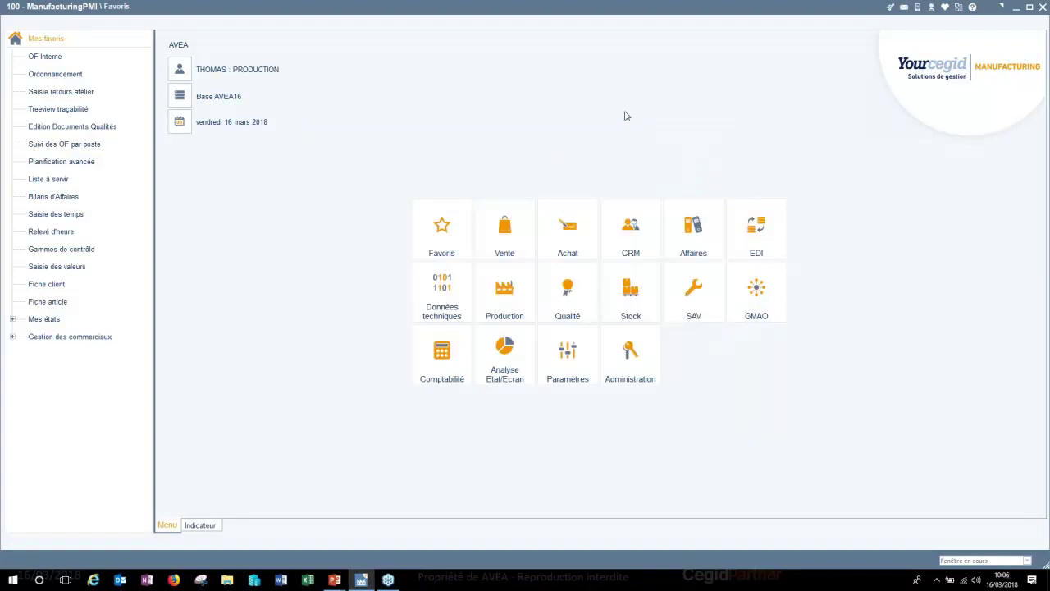
Call up the internal order for the teak table by its order number in internal order entry, and validate it.
{"action": "left_click", "coordinate": [505, 296]}
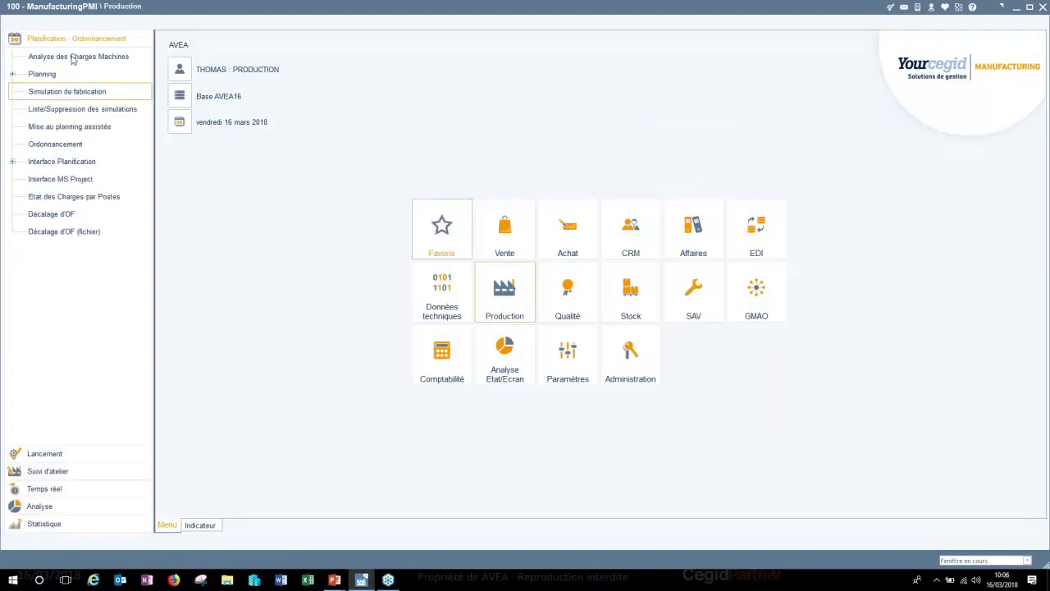
{"action": "left_click", "coordinate": [44, 454]}
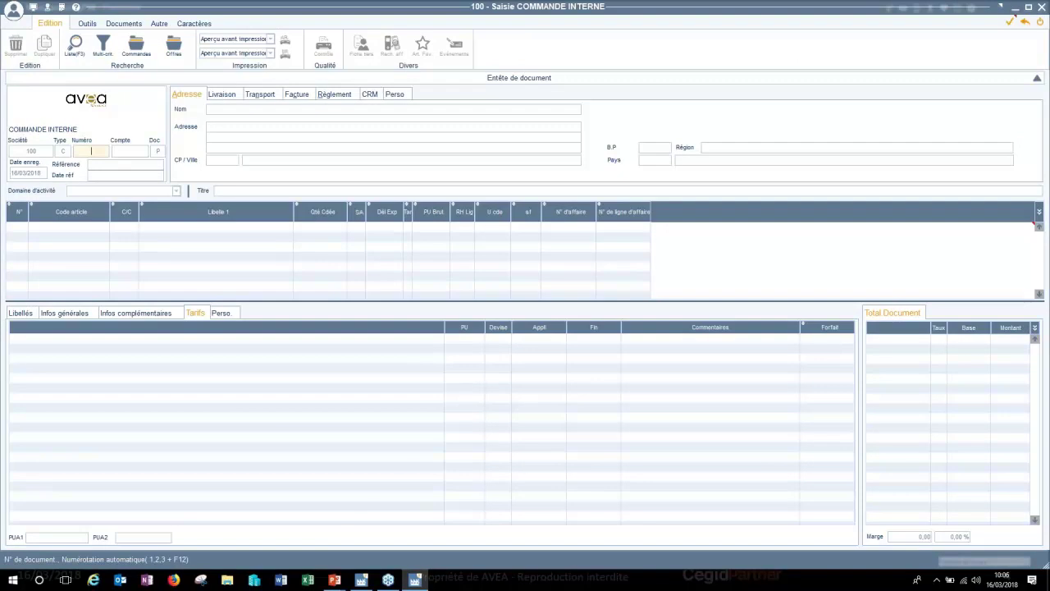
{"action": "type", "text": "C01973"}
{"action": "key", "text": "Return"}
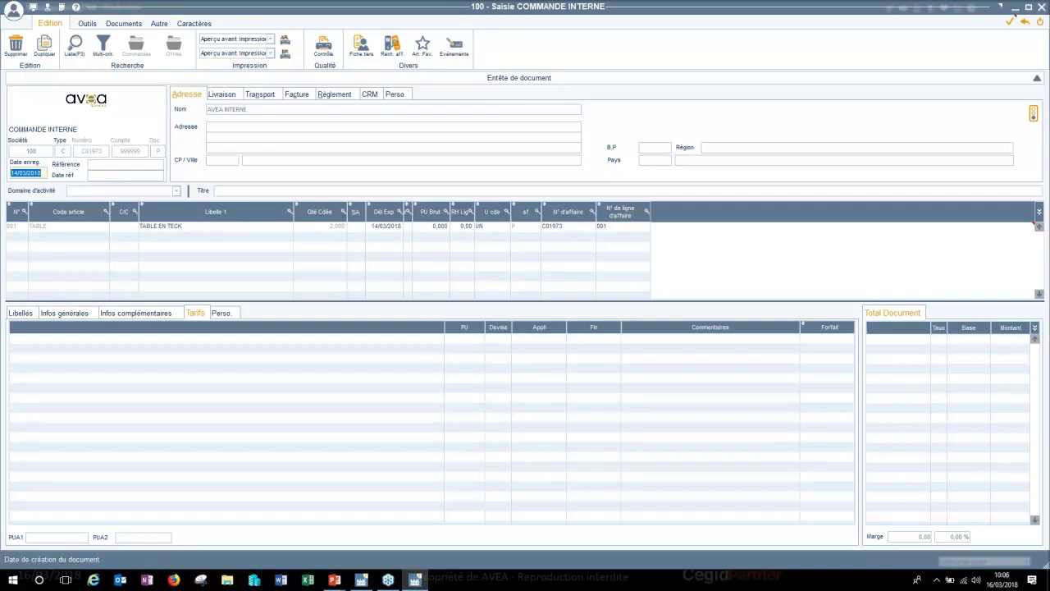
{"action": "left_click", "coordinate": [1010, 23]}
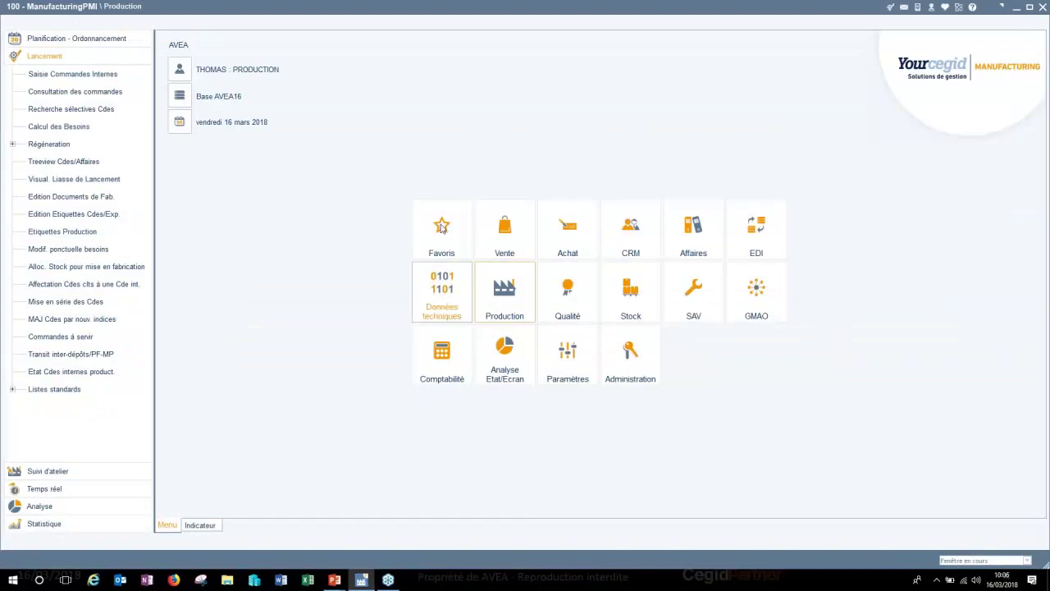
Produce the Liasse de lancement for the internal order as a print preview, without the Uniquement Nouveaux Lancements restriction.
{"action": "left_click", "coordinate": [511, 289]}
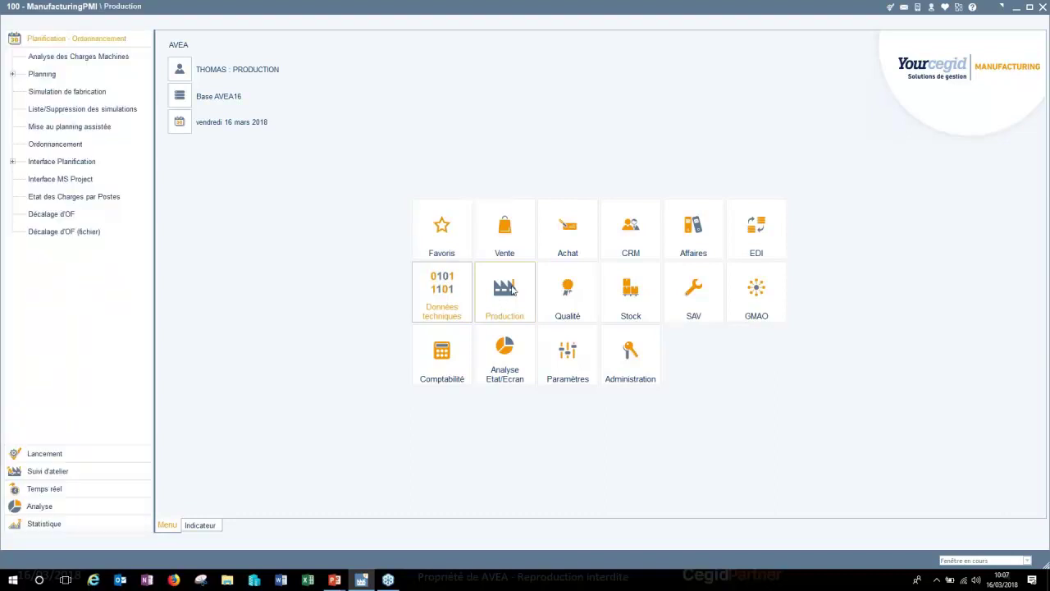
{"action": "left_click", "coordinate": [79, 457]}
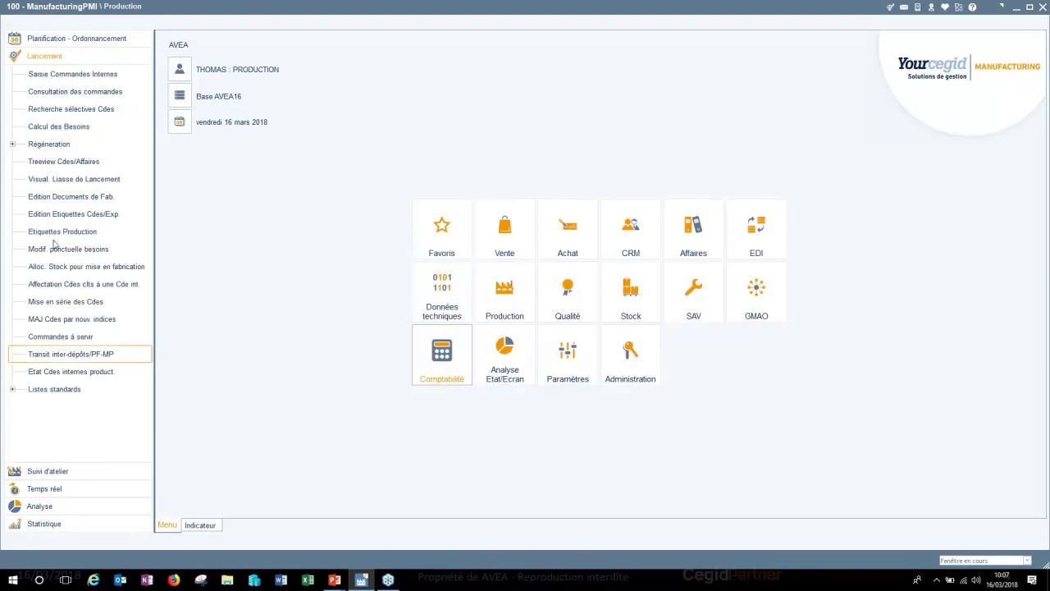
{"action": "left_click", "coordinate": [92, 203]}
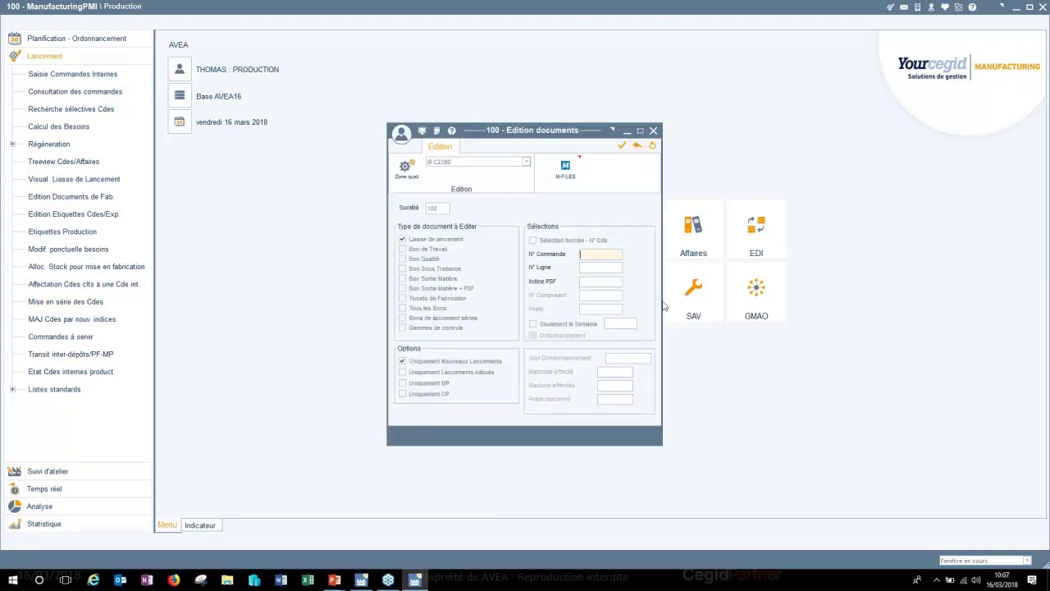
{"action": "type", "text": "C01973"}
{"action": "left_click", "coordinate": [522, 162]}
{"action": "left_click", "coordinate": [502, 178]}
{"action": "left_click", "coordinate": [621, 146]}
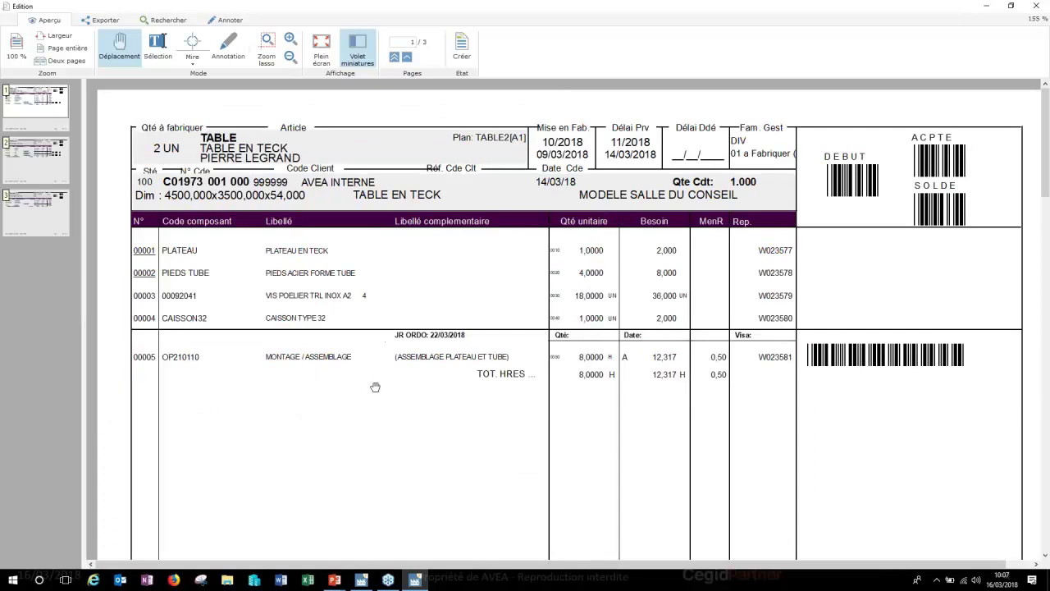
Examine the assembly operation line, its times and its barcode in the launch document preview, and close the preview and document printing.
{"action": "scroll", "coordinate": [377, 386], "scroll_direction": "up", "scroll_amount": 2}
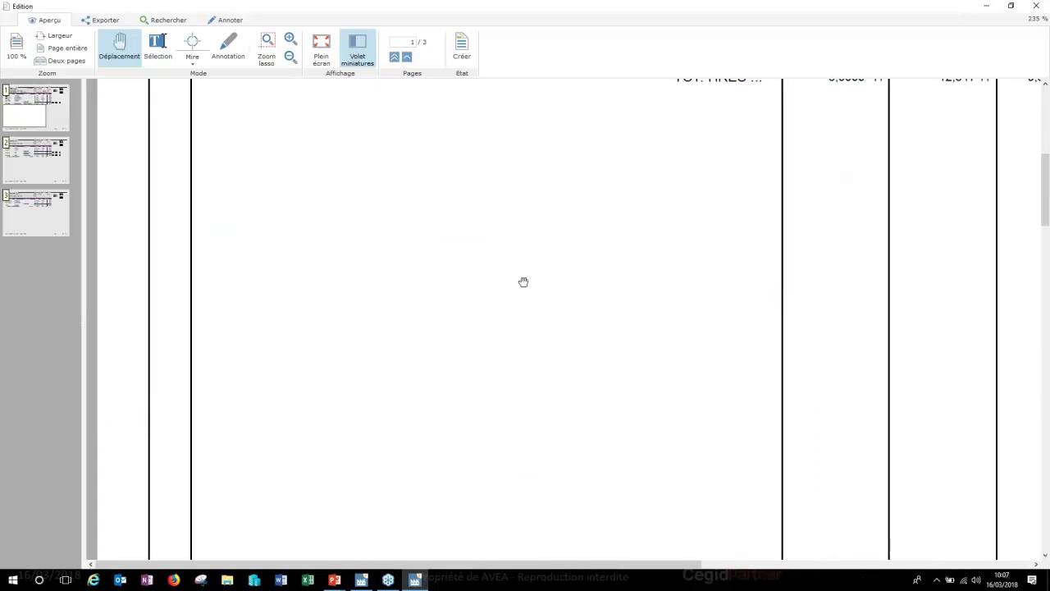
{"action": "scroll", "coordinate": [536, 279], "scroll_direction": "up", "scroll_amount": 2}
{"action": "scroll", "coordinate": [542, 277], "scroll_direction": "up", "scroll_amount": 2}
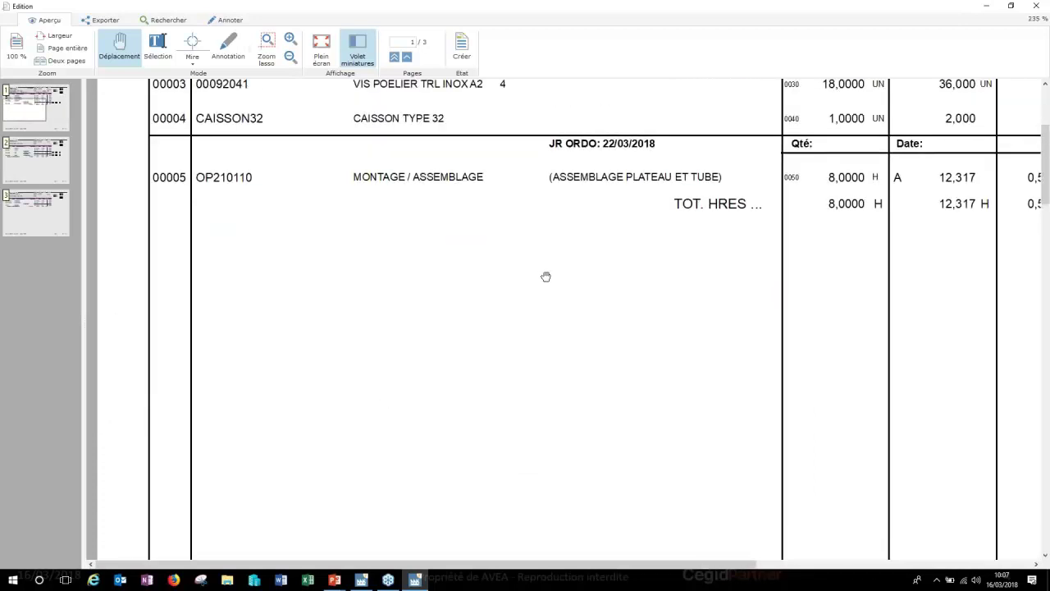
{"action": "scroll", "coordinate": [545, 277], "scroll_direction": "down", "scroll_amount": 1}
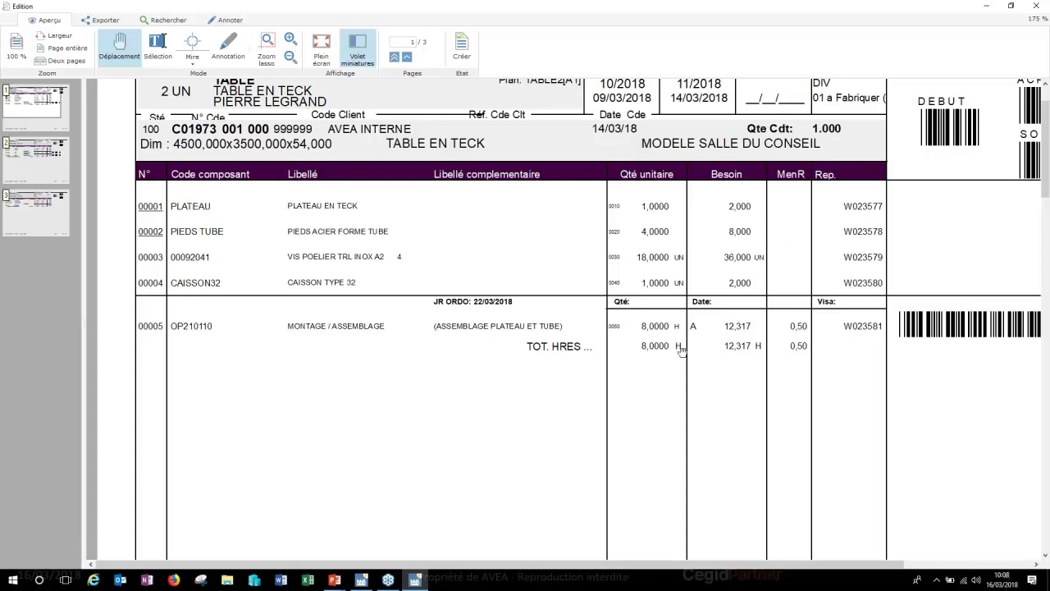
{"action": "left_click_drag", "start_coordinate": [795, 399], "coordinate": [708, 386]}
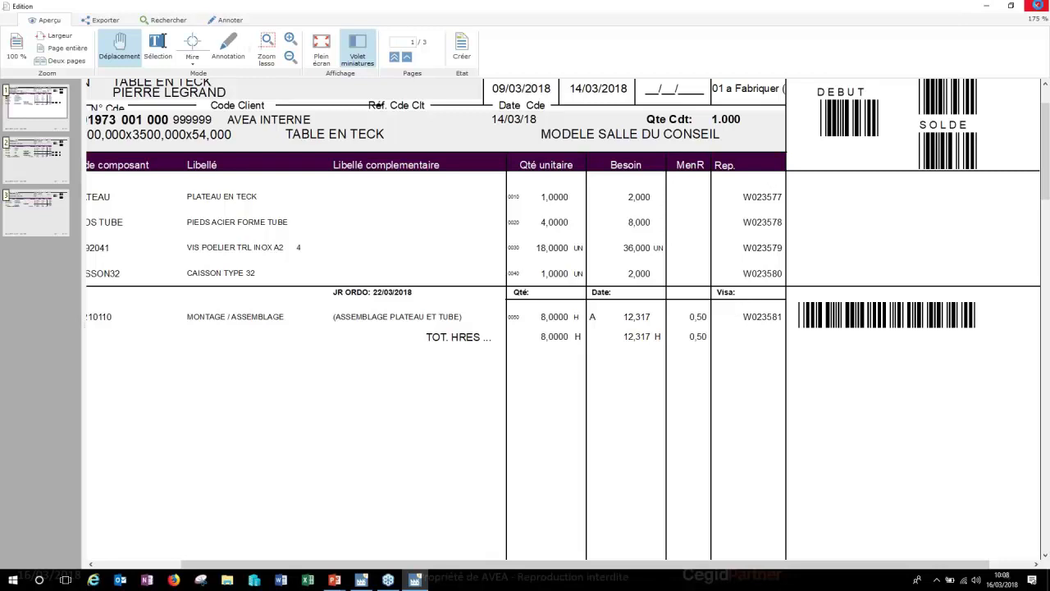
{"action": "left_click", "coordinate": [1038, 5]}
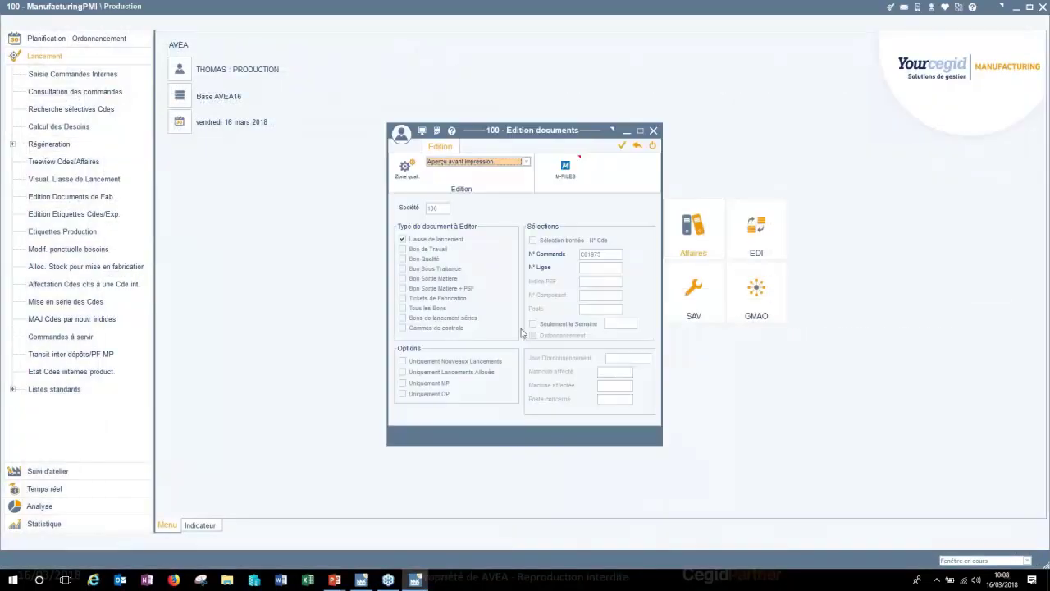
{"action": "key", "text": "Escape"}
Switch to the PowerPoint slideshow and show the Temps réel slide.
{"action": "key", "text": "alt+Tab"}
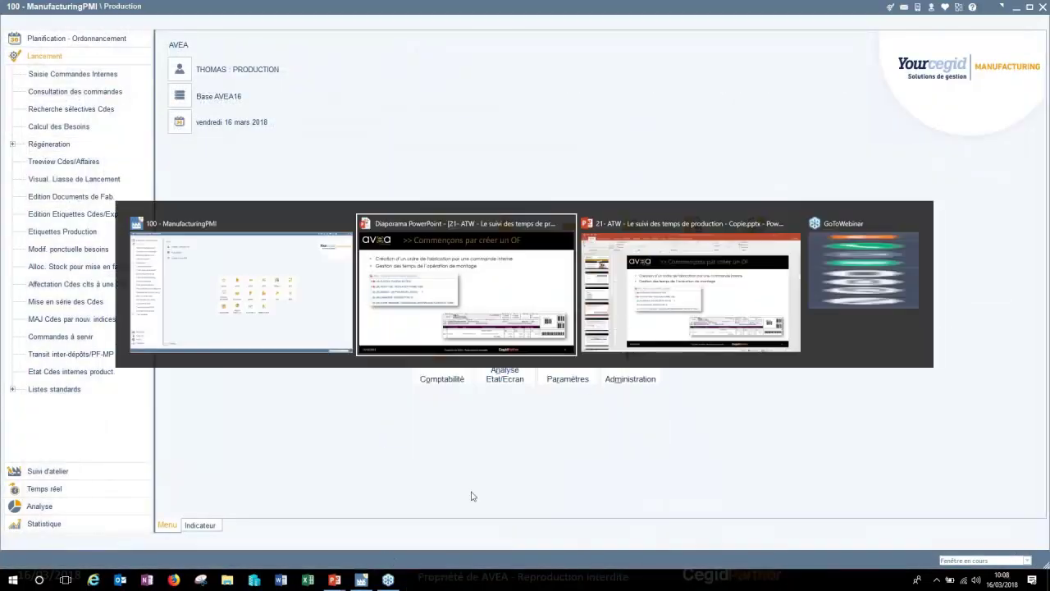
{"action": "left_click", "coordinate": [620, 332]}
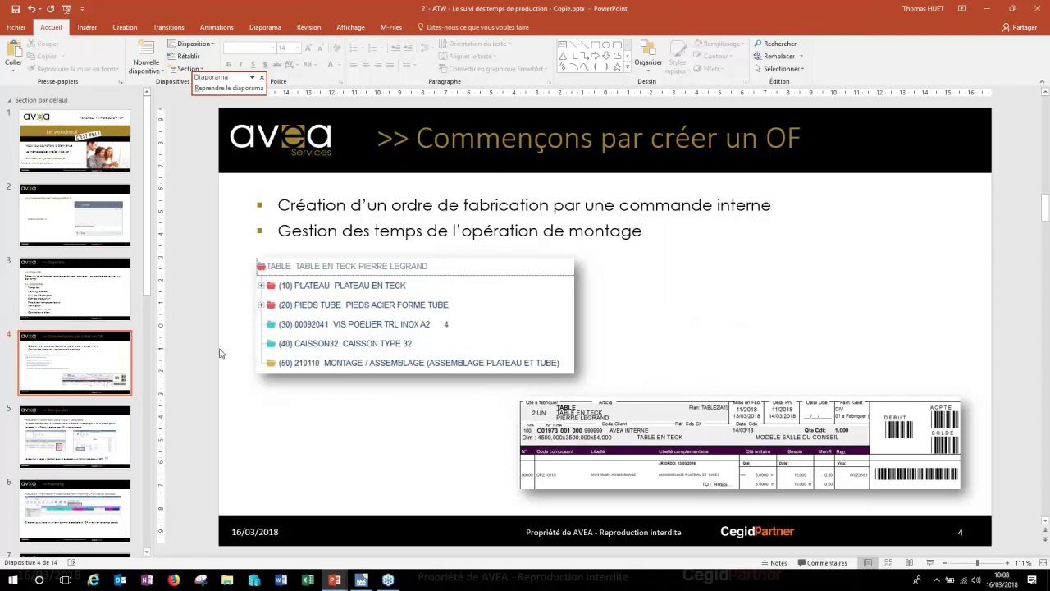
{"action": "key", "text": "alt+Tab"}
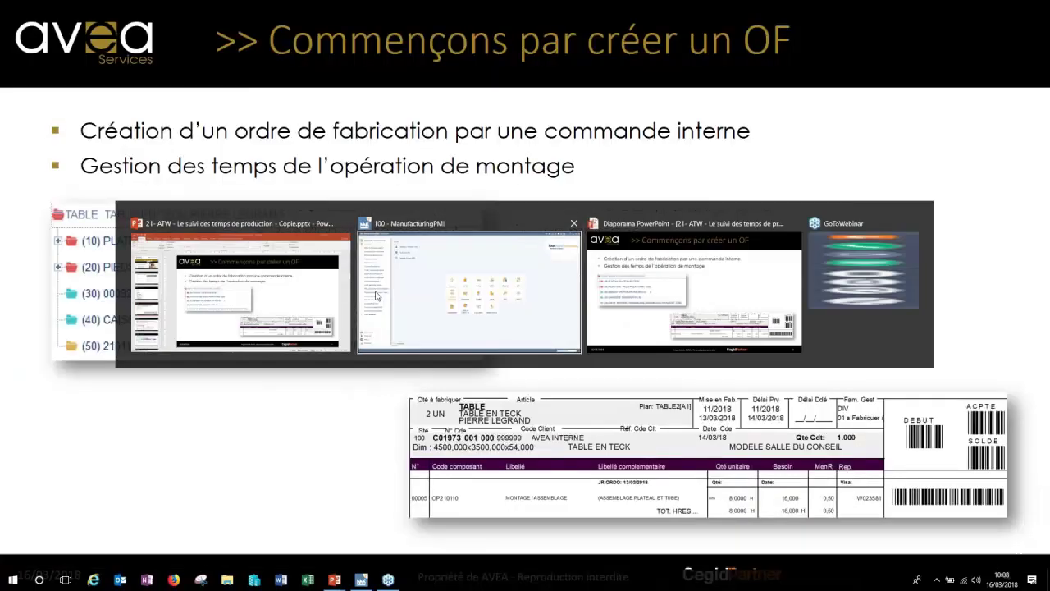
{"action": "left_click", "coordinate": [339, 293]}
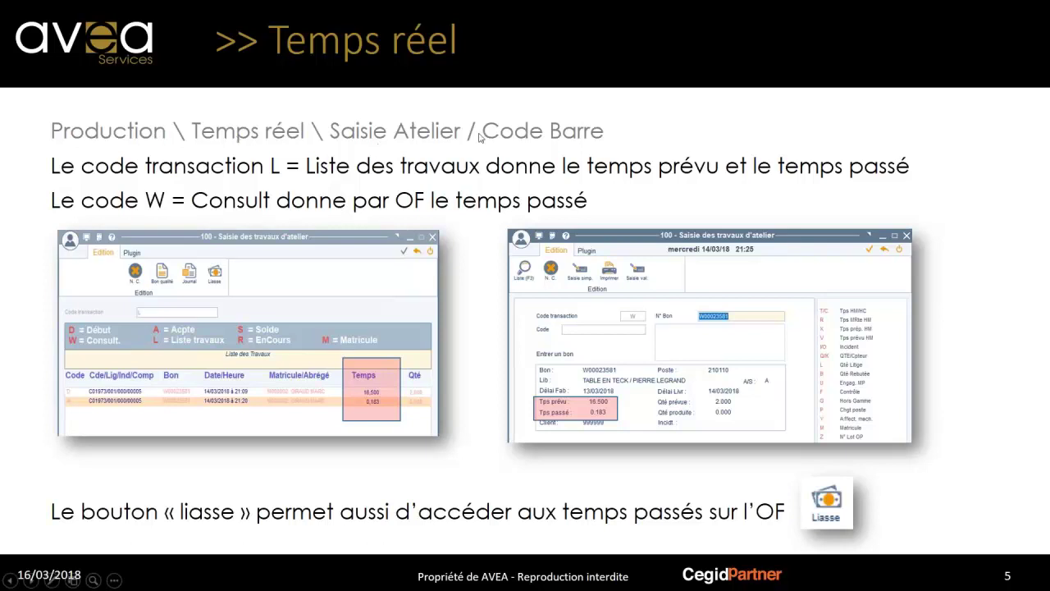
Switch back to ManufacturingPMI and open the real-time shop-floor entry, Saisie Atelier / Code Barre.
{"action": "key", "text": "alt+Tab"}
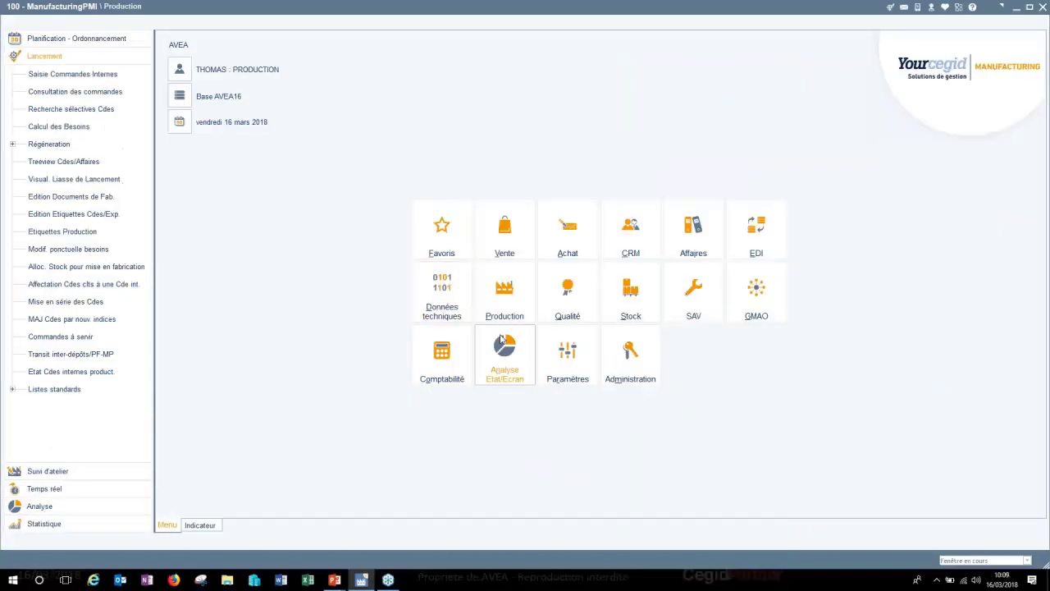
{"action": "left_click", "coordinate": [503, 293]}
{"action": "left_click", "coordinate": [88, 491]}
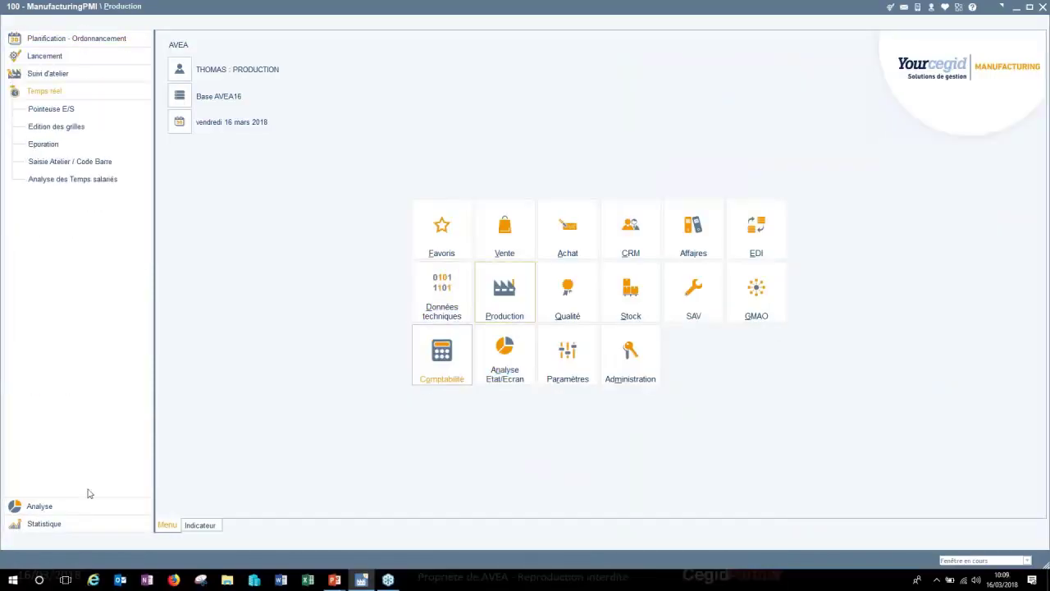
{"action": "left_click", "coordinate": [78, 162]}
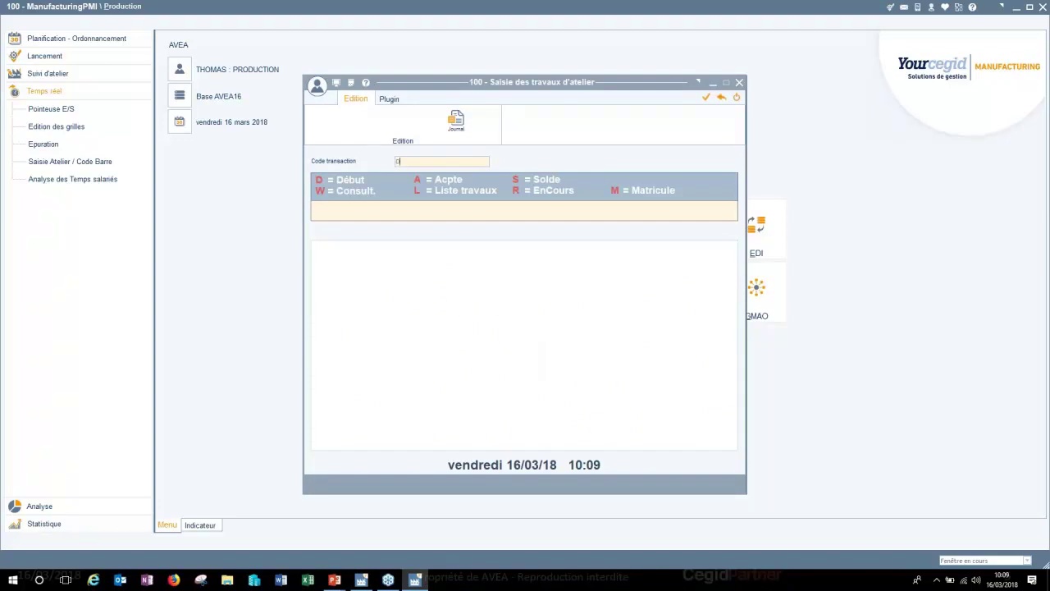
Call up the MONTAGE / ASSEMBLAGE work slip under transaction code D (Début), and return to the transaction code entry.
{"action": "key", "text": "Return"}
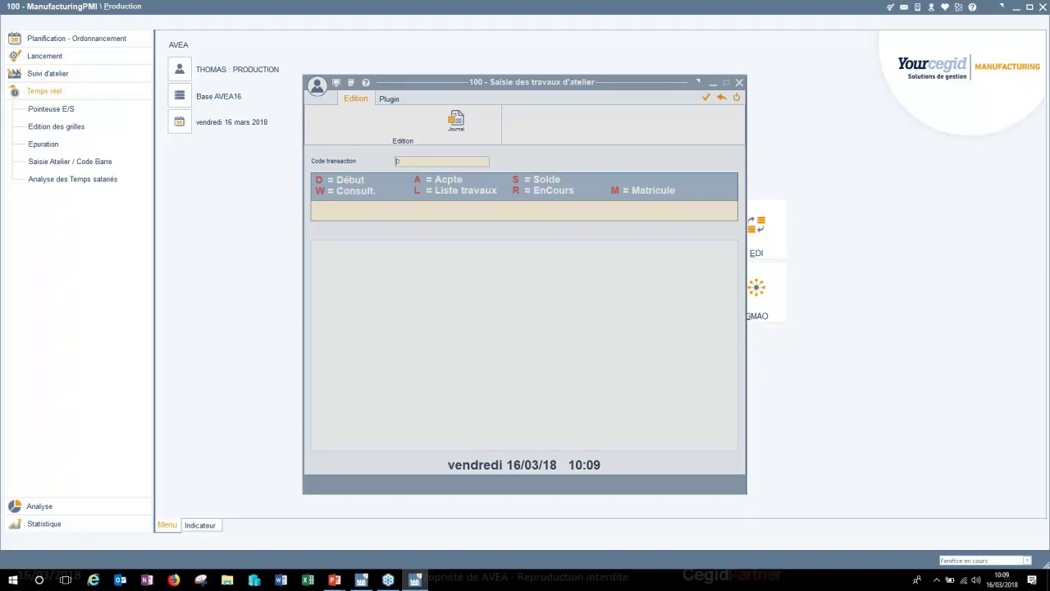
{"action": "type", "text": "W"}
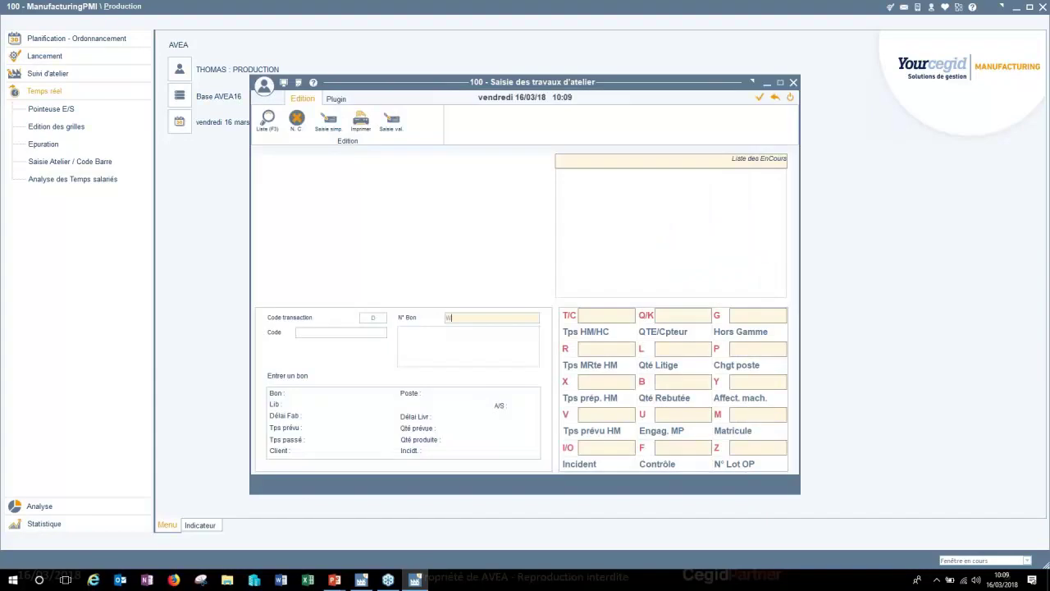
{"action": "type", "text": "823"}
{"action": "type", "text": "581"}
{"action": "key", "text": "Return"}
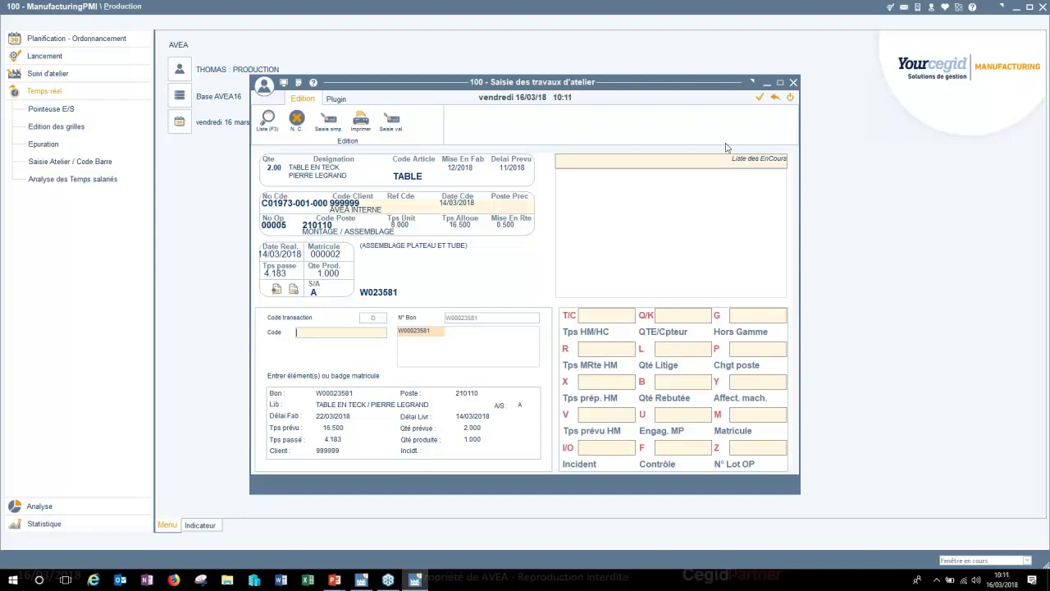
{"action": "key", "text": "Tab"}
{"action": "key", "text": "Return"}
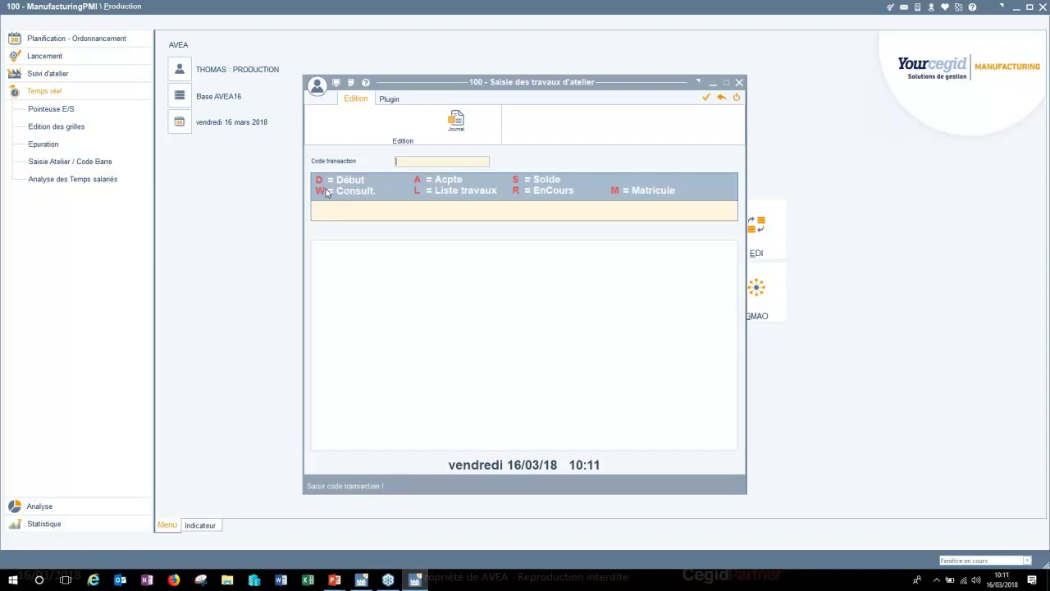
Consult the planned and spent times of the assembly work slip with transaction code W, and switch to the PowerPoint slideshow.
{"action": "type", "text": "W00"}
{"action": "type", "text": "1"}
{"action": "type", "text": "23"}
{"action": "type", "text": "5"}
{"action": "type", "text": "81"}
{"action": "key", "text": "Return"}
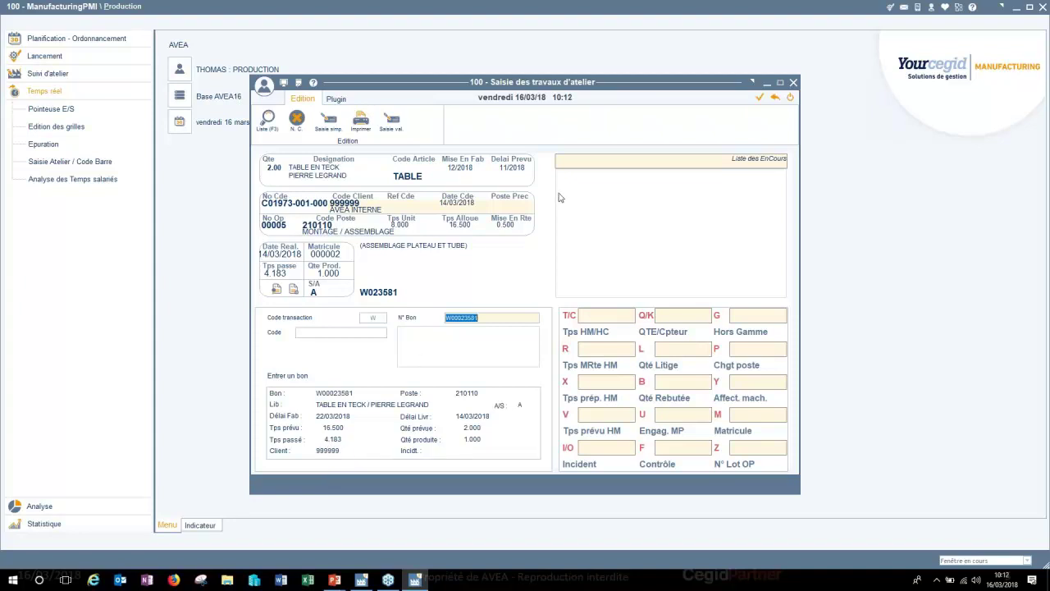
{"action": "key", "text": "Escape"}
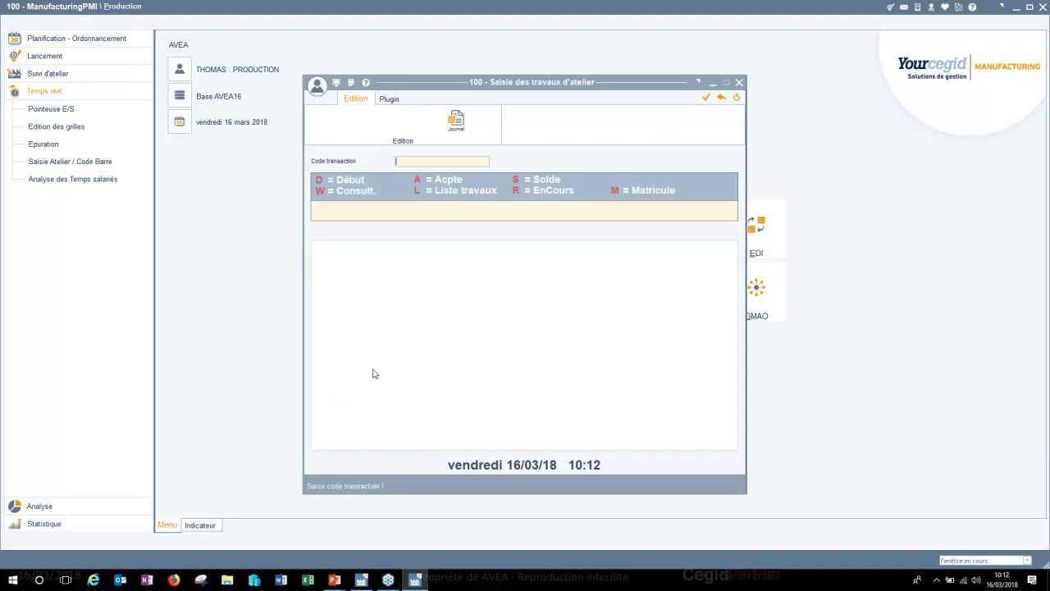
{"action": "key", "text": "alt+Tab"}
{"action": "key", "text": "alt+Tab"}
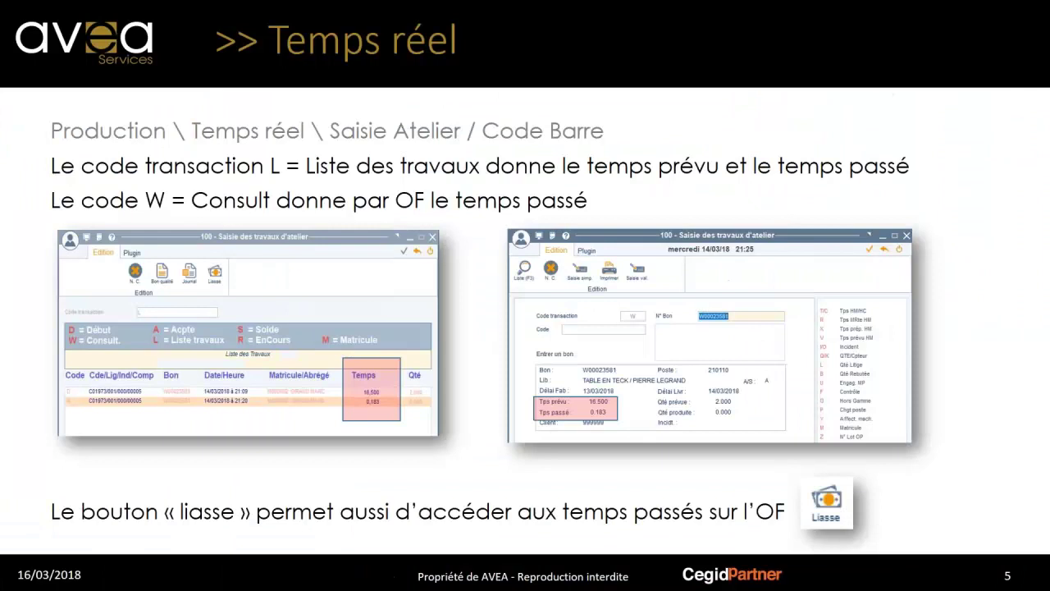
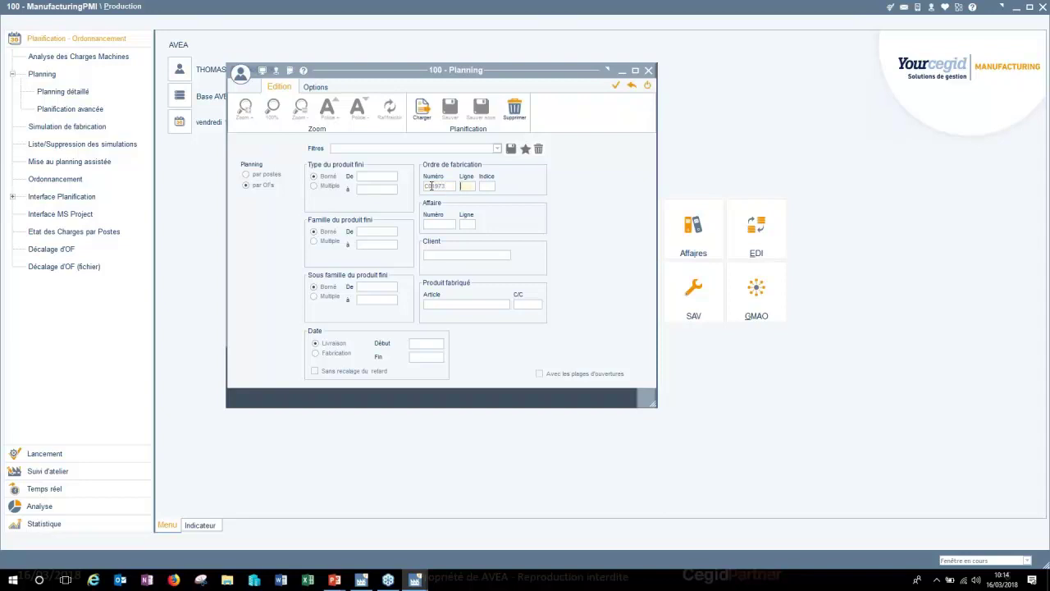
Display the planning by OFs for the internal order, and move the MONTAGE / ASSEMBLAGE operation to start on Friday 23/03.
{"action": "left_click", "coordinate": [615, 85]}
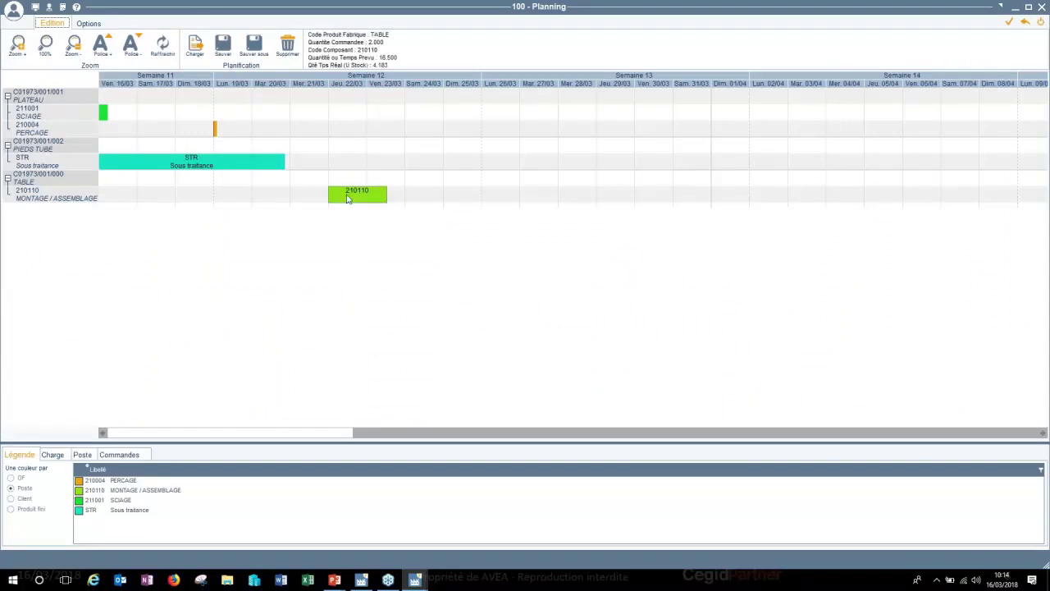
{"action": "left_click_drag", "start_coordinate": [363, 197], "coordinate": [387, 198]}
{"action": "left_click", "coordinate": [232, 168]}
{"action": "left_click", "coordinate": [401, 196]}
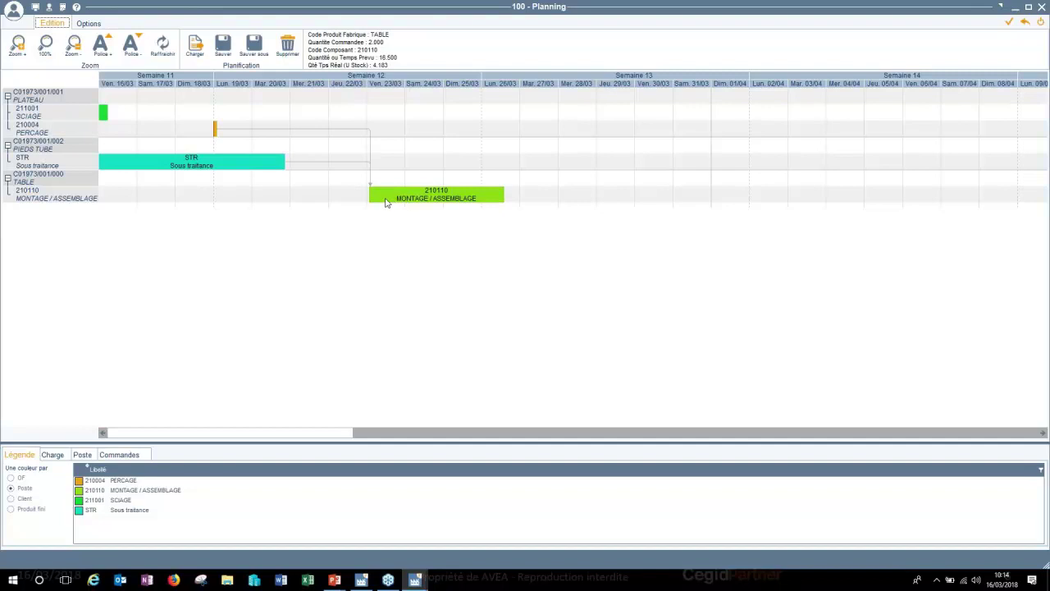
Open the Liasse de lancement from the MONTAGE / ASSEMBLAGE bar in the planning, and point out operation line 00005.
{"action": "left_click", "coordinate": [408, 202]}
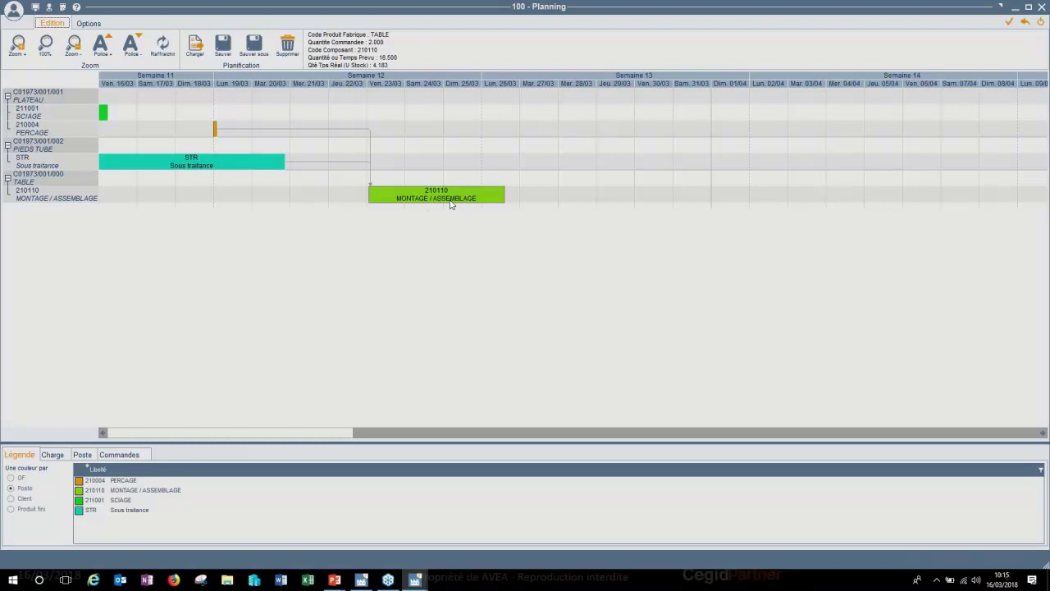
{"action": "double_click", "coordinate": [450, 204]}
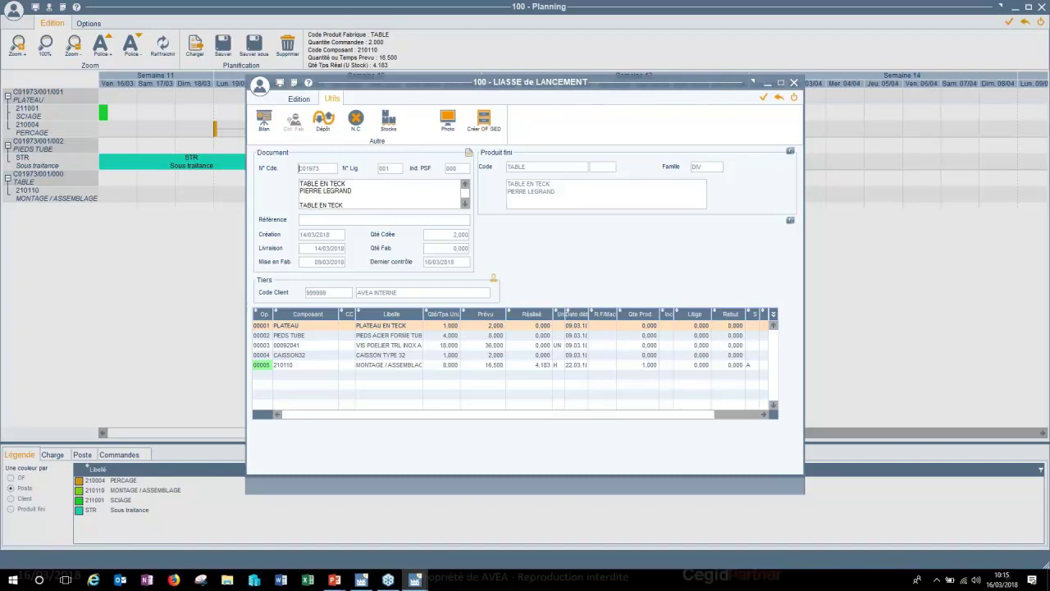
{"action": "left_click", "coordinate": [477, 370]}
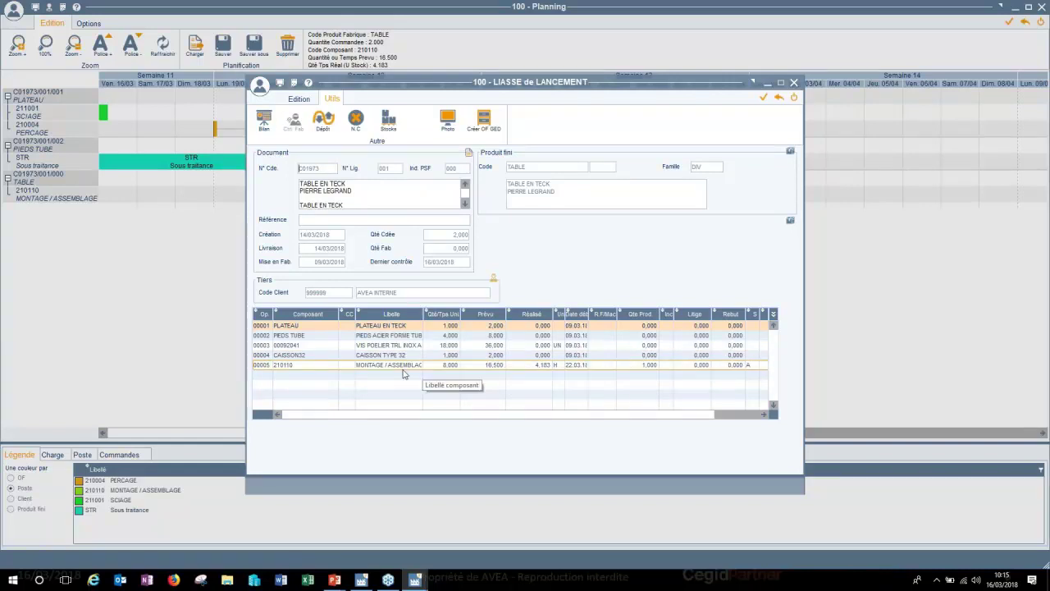
Select operation line 00005, close the Liasse de lancement, and leave the planning without validating the planification.
{"action": "left_click", "coordinate": [525, 365]}
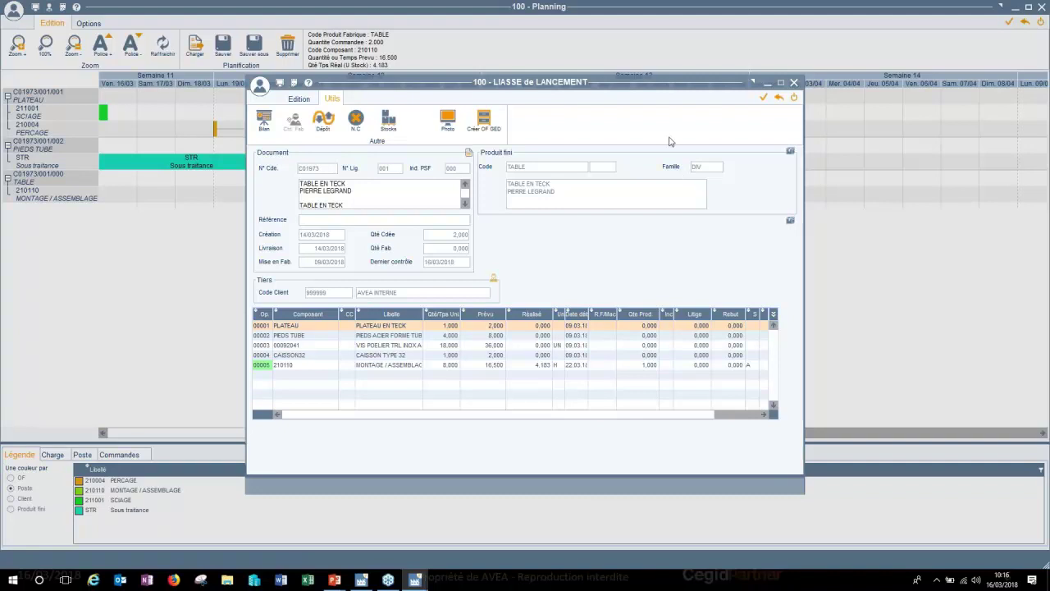
{"action": "key", "text": "Escape"}
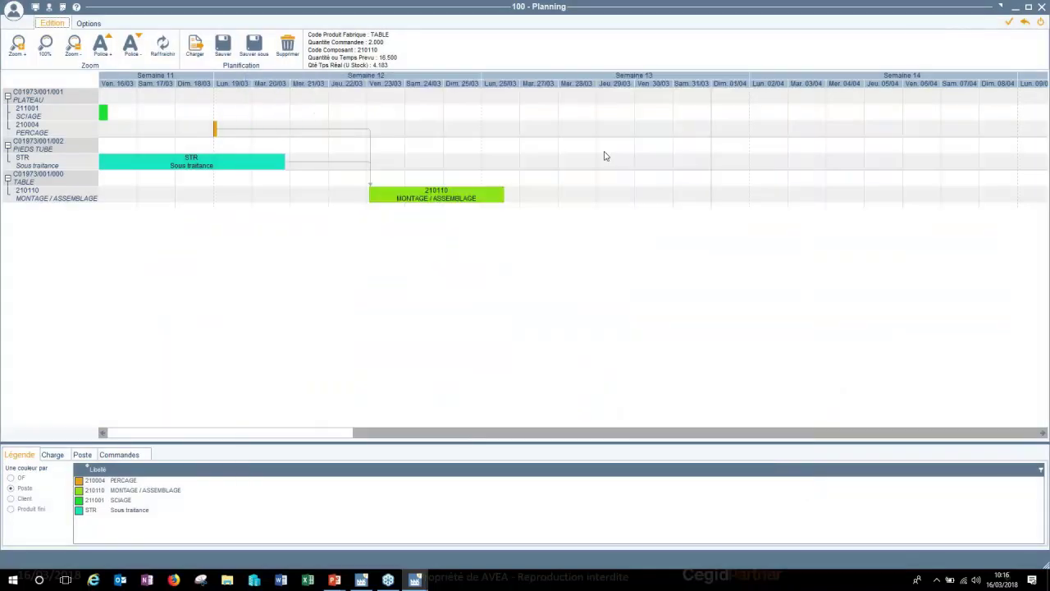
{"action": "key", "text": "Escape"}
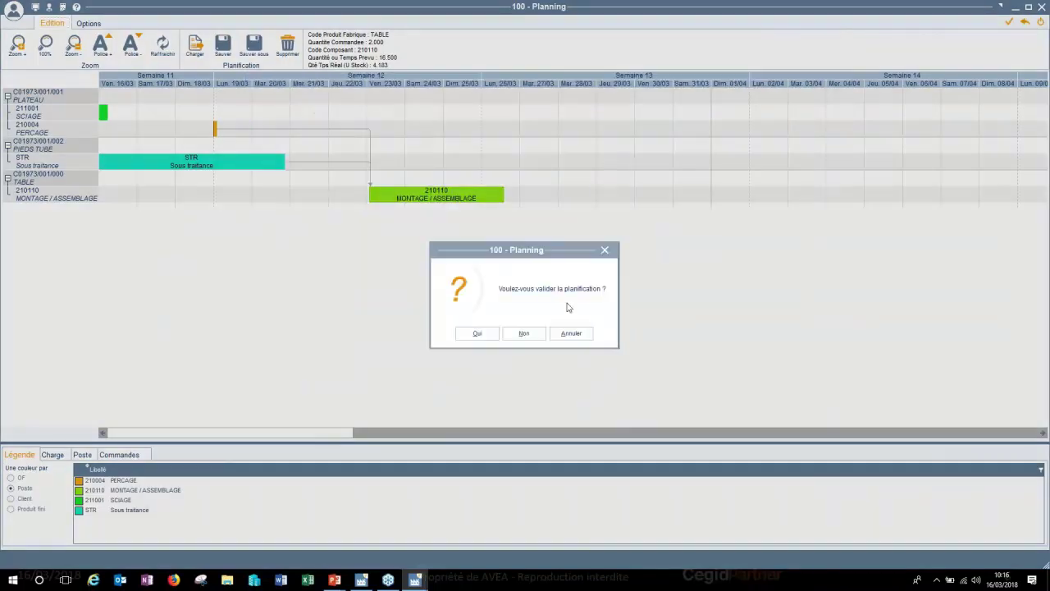
{"action": "left_click", "coordinate": [525, 334]}
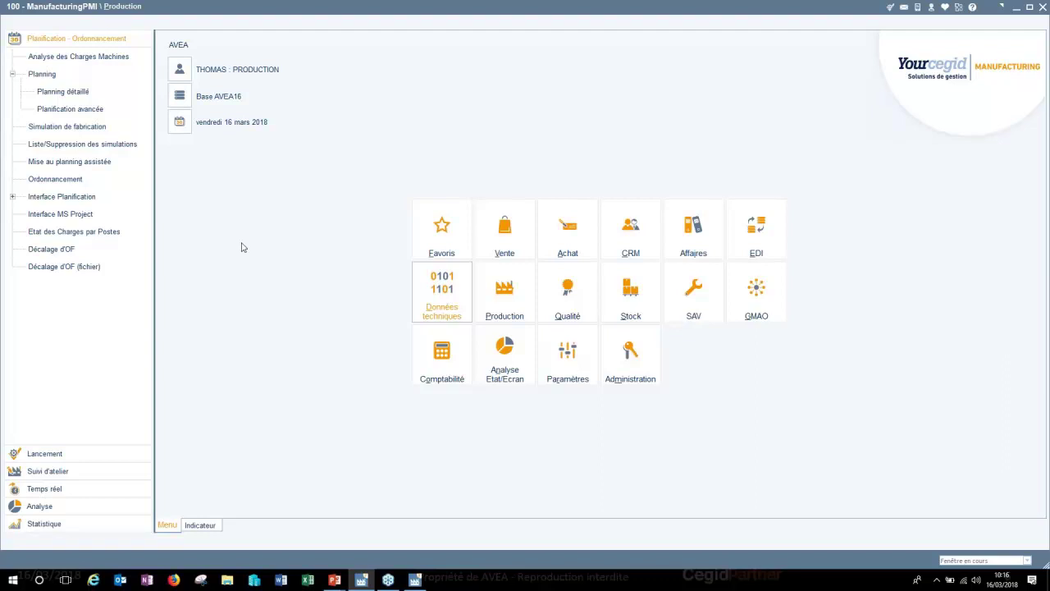
Display the planning by postes for poste 210110 and examine its scheduled orders through semaine 18.
{"action": "left_click", "coordinate": [517, 191]}
{"action": "type", "text": "210110"}
{"action": "key", "text": "Tab"}
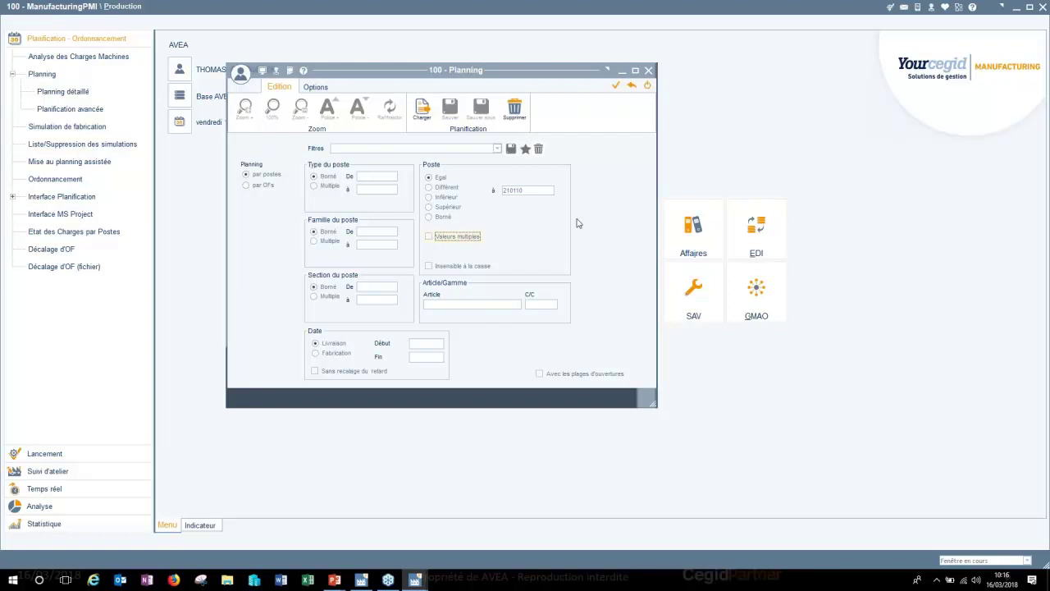
{"action": "key", "text": "F10"}
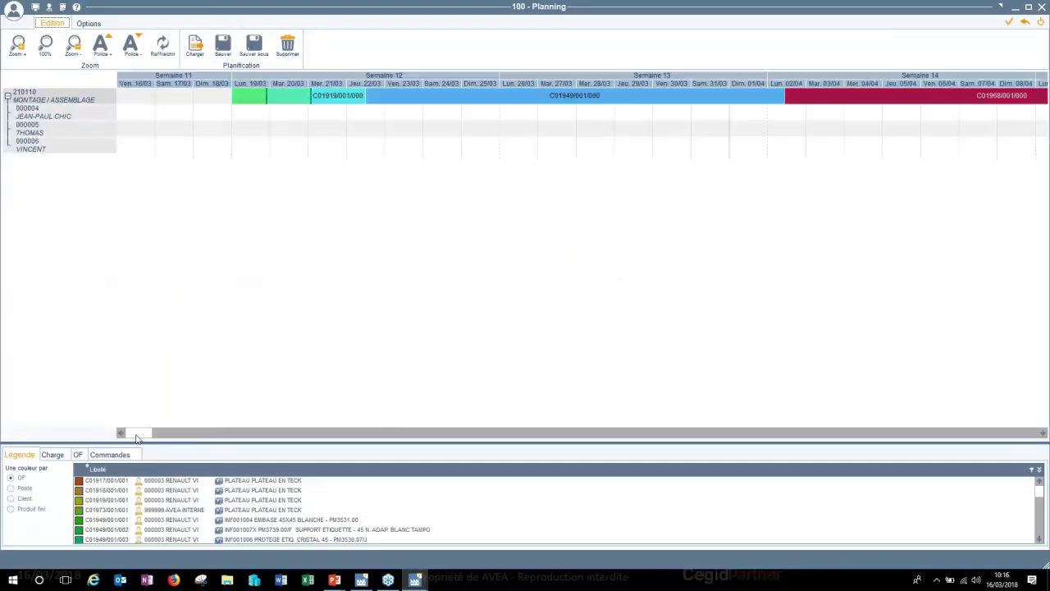
{"action": "left_click_drag", "start_coordinate": [140, 437], "coordinate": [311, 438]}
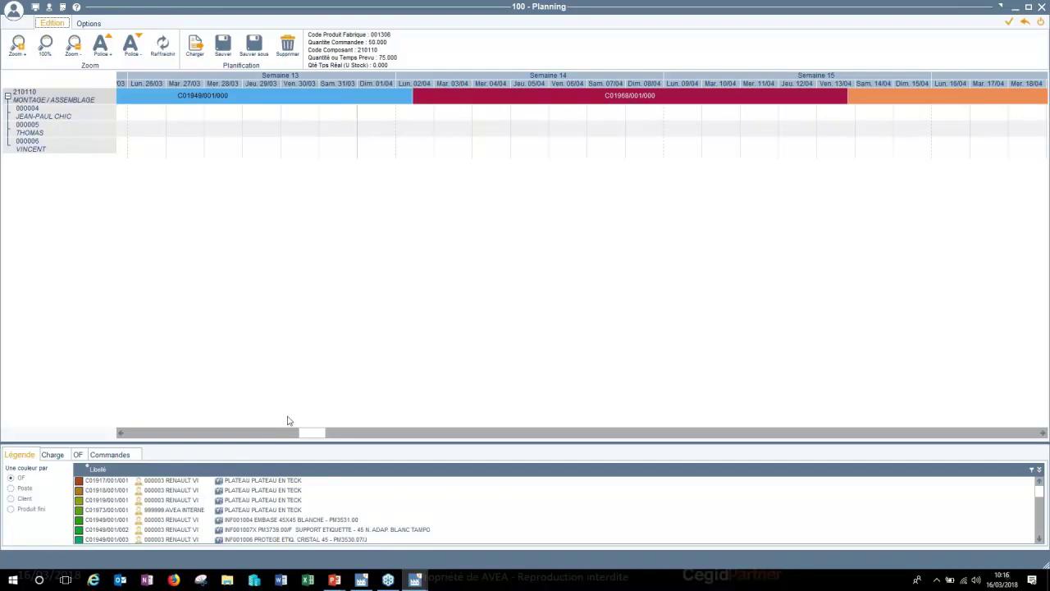
{"action": "left_click_drag", "start_coordinate": [295, 434], "coordinate": [325, 434]}
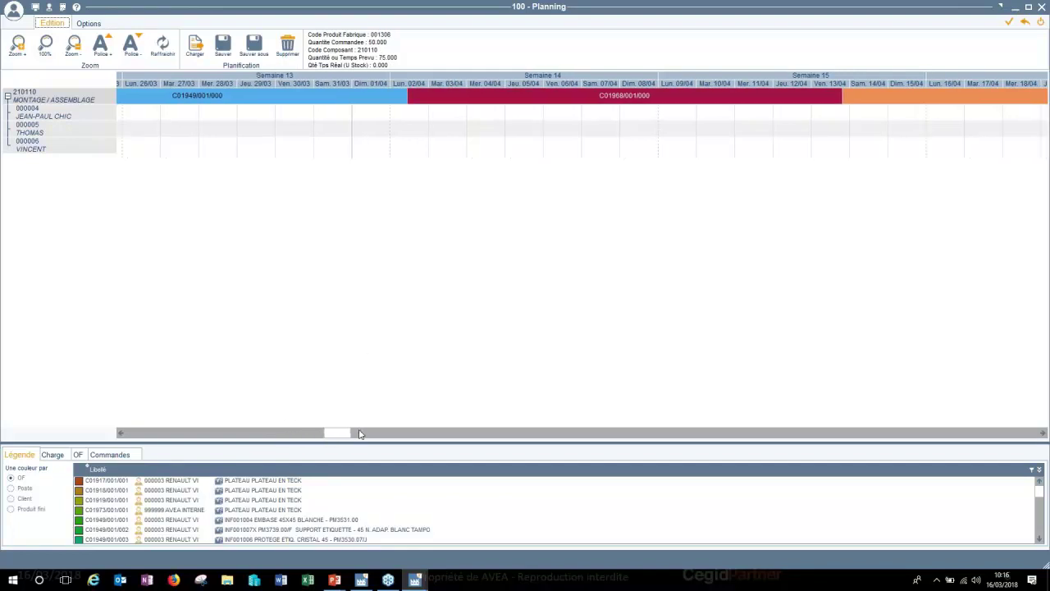
{"action": "left_click_drag", "start_coordinate": [447, 429], "coordinate": [668, 432]}
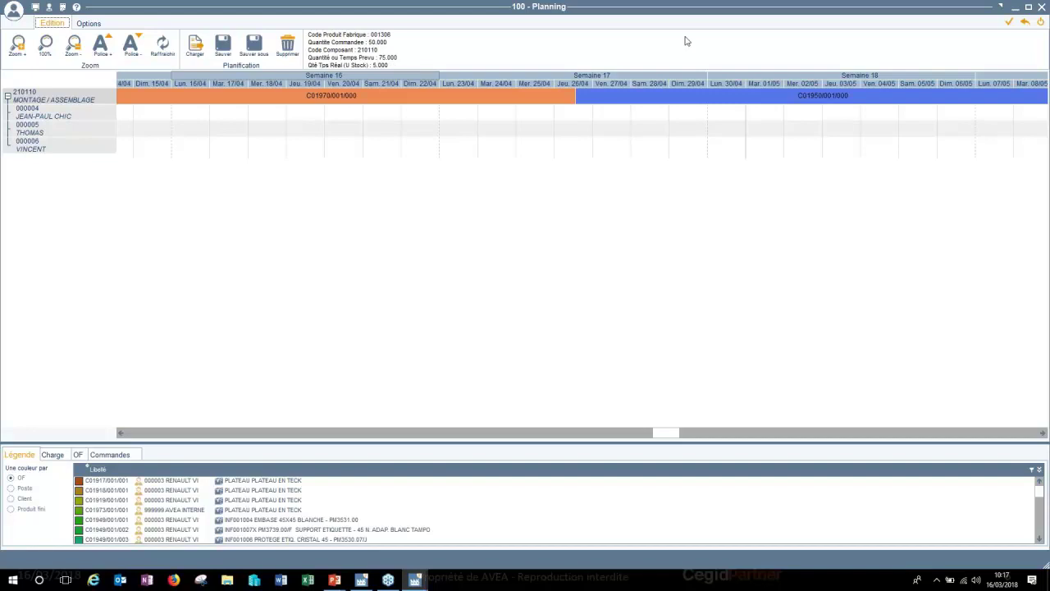
Switch to the PowerPoint slideshow and advance to the Suivi des OFs par poste slide.
{"action": "key", "text": "alt+Tab"}
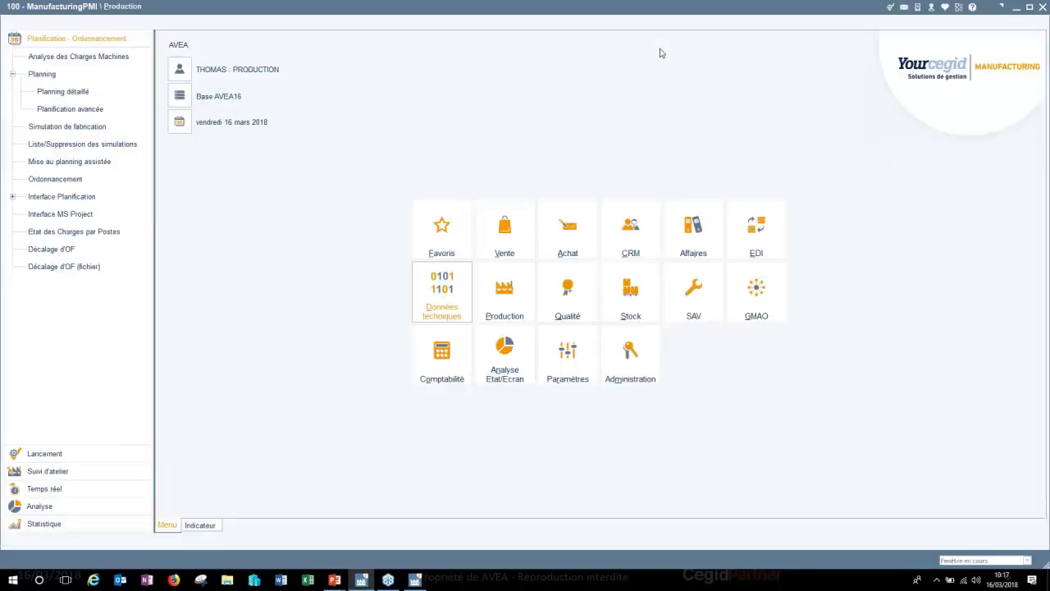
{"action": "key", "text": "alt+Tab"}
{"action": "left_click", "coordinate": [424, 236]}
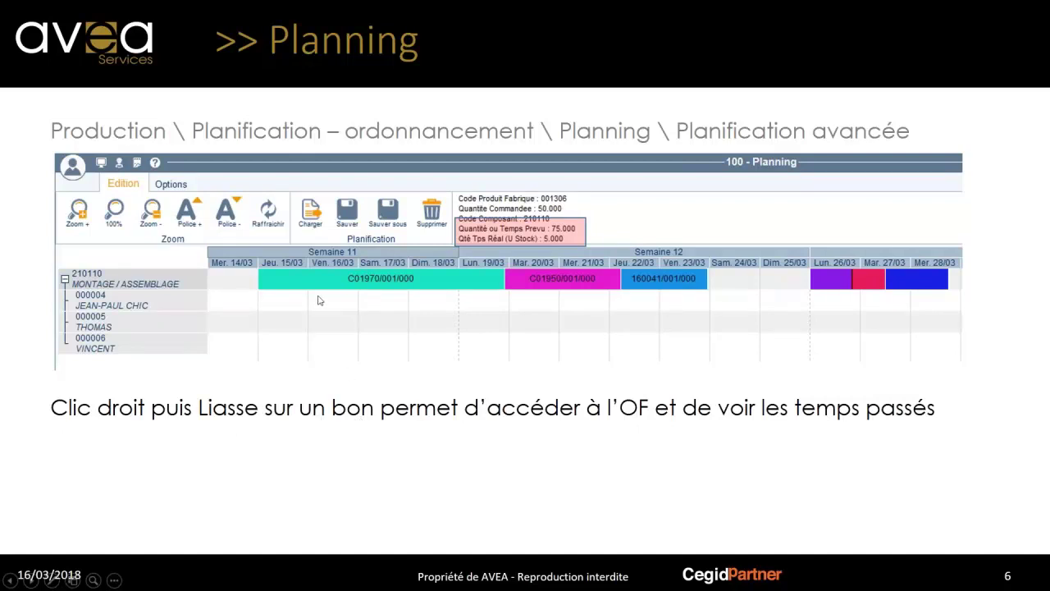
{"action": "left_click", "coordinate": [360, 325]}
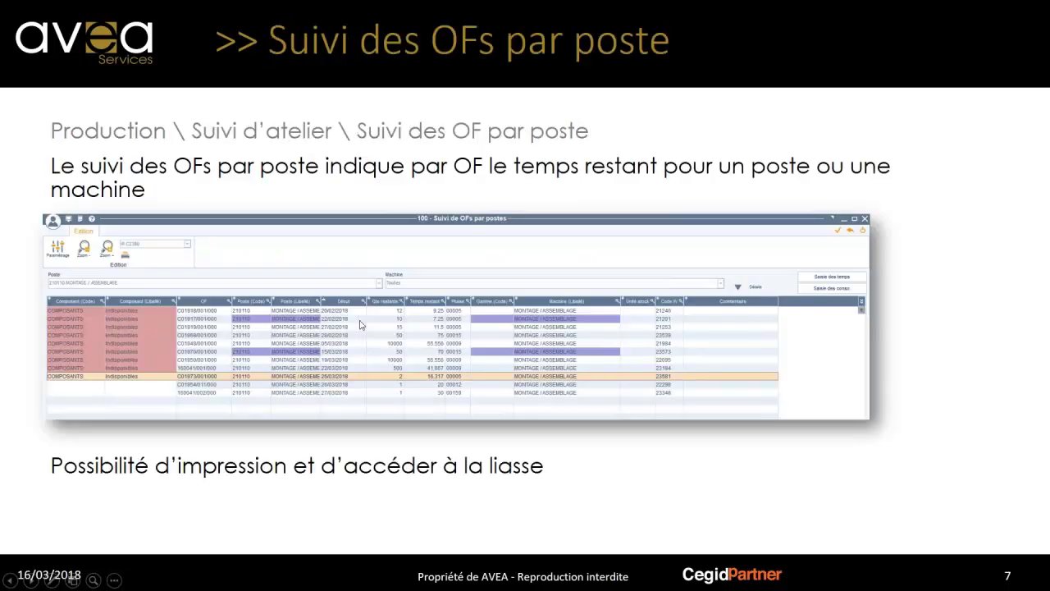
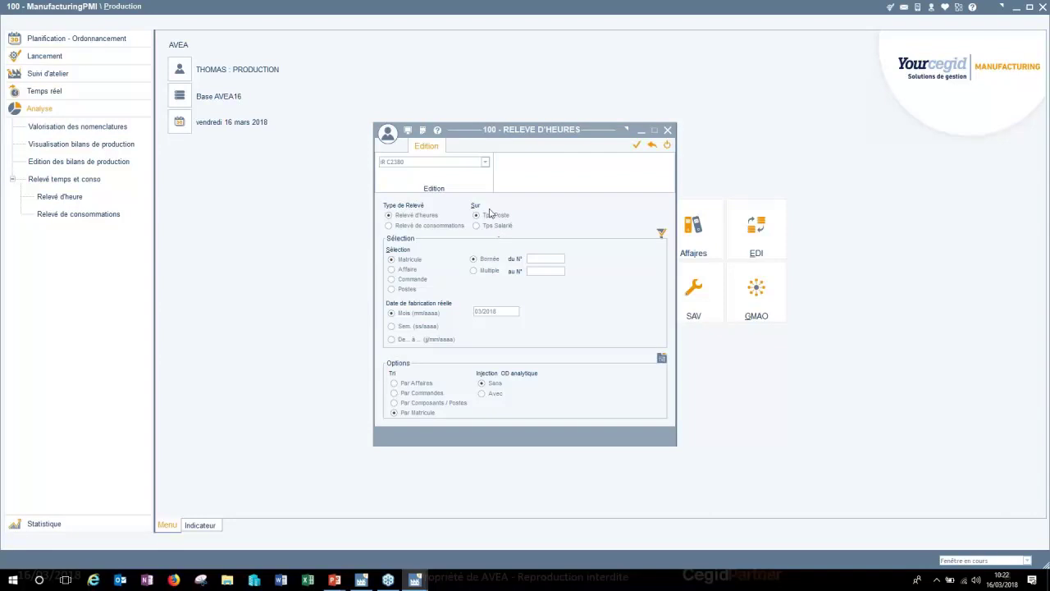
Base the relevé d'heures on Tps Salarié and move its window aside to uncover the main menu.
{"action": "left_click", "coordinate": [490, 226]}
{"action": "left_click", "coordinate": [532, 259]}
{"action": "left_click_drag", "start_coordinate": [548, 135], "coordinate": [676, 118]}
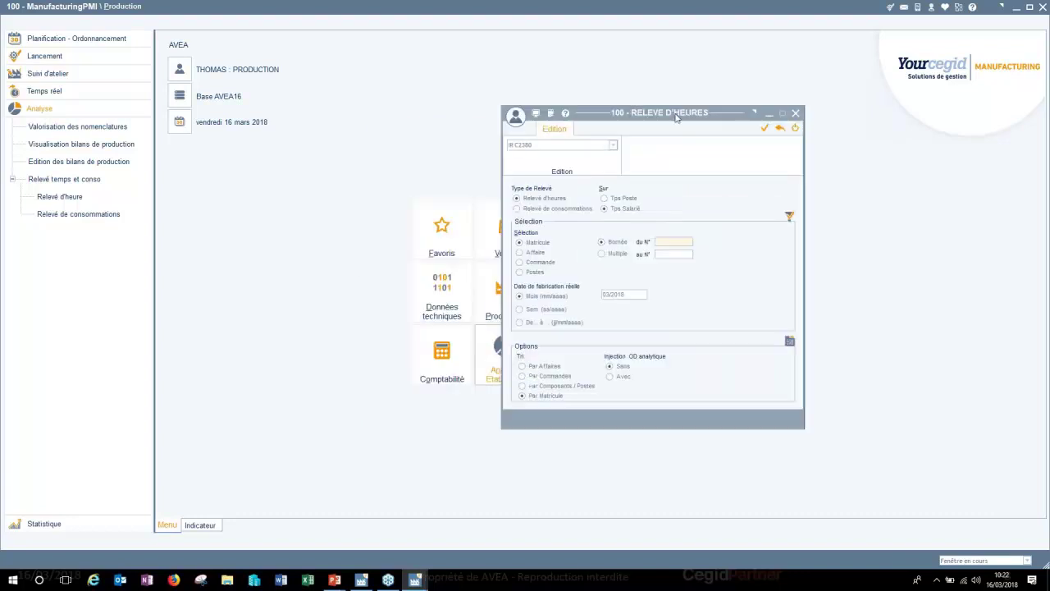
Open the Production section of Données techniques in the main ManufacturingPMI window.
{"action": "left_click", "coordinate": [349, 269]}
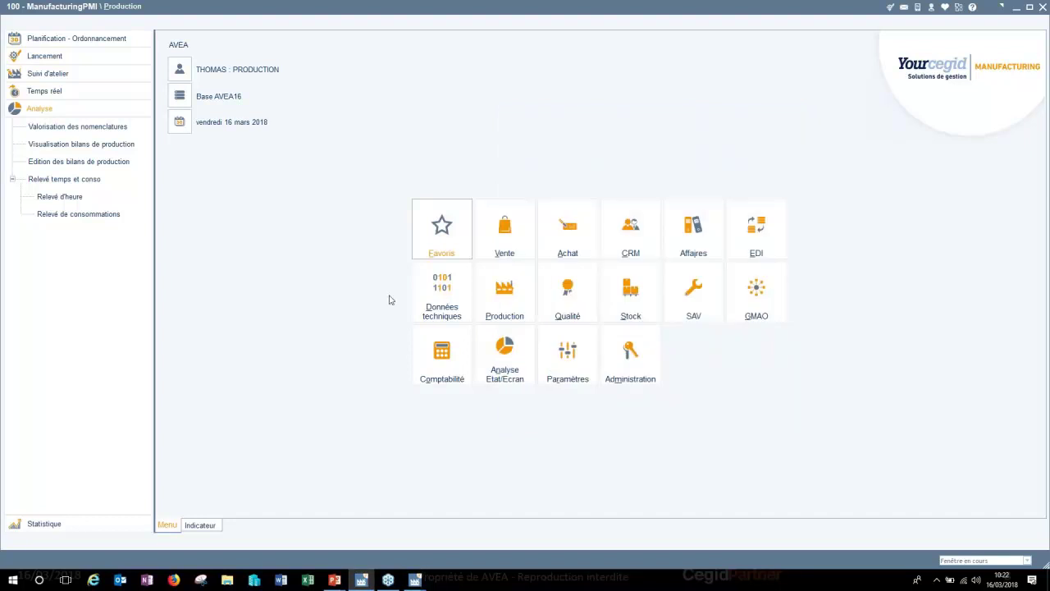
{"action": "left_click", "coordinate": [439, 288]}
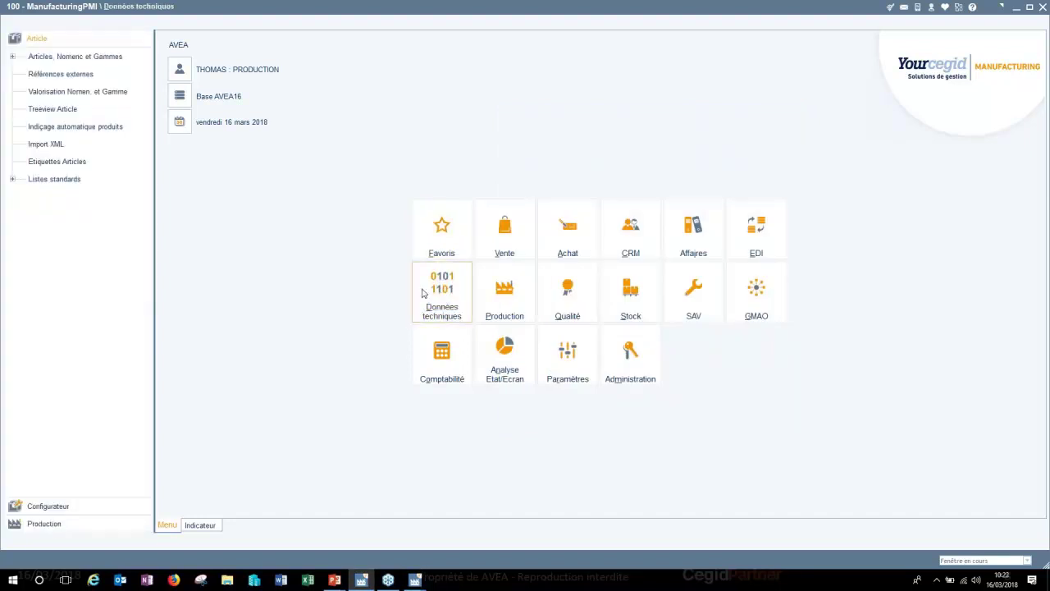
{"action": "left_click", "coordinate": [78, 528]}
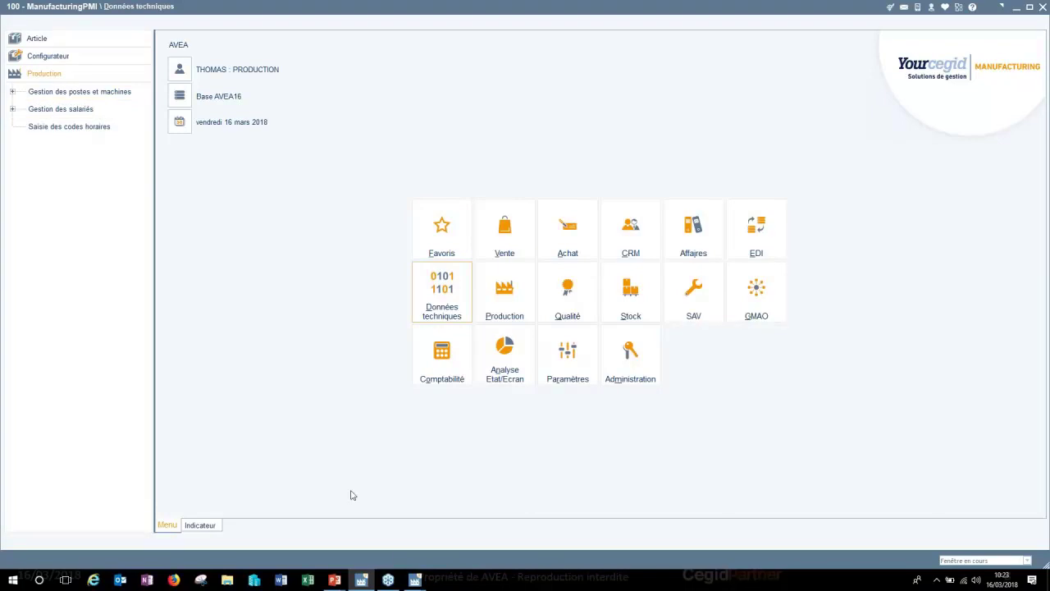
Return to the relevé d'heures and limit the bornée Matricule selection to a single employee's matricule.
{"action": "mouse_move", "coordinate": [415, 580]}
{"action": "left_click", "coordinate": [454, 527]}
{"action": "type", "text": "000002"}
{"action": "key", "text": "Tab"}
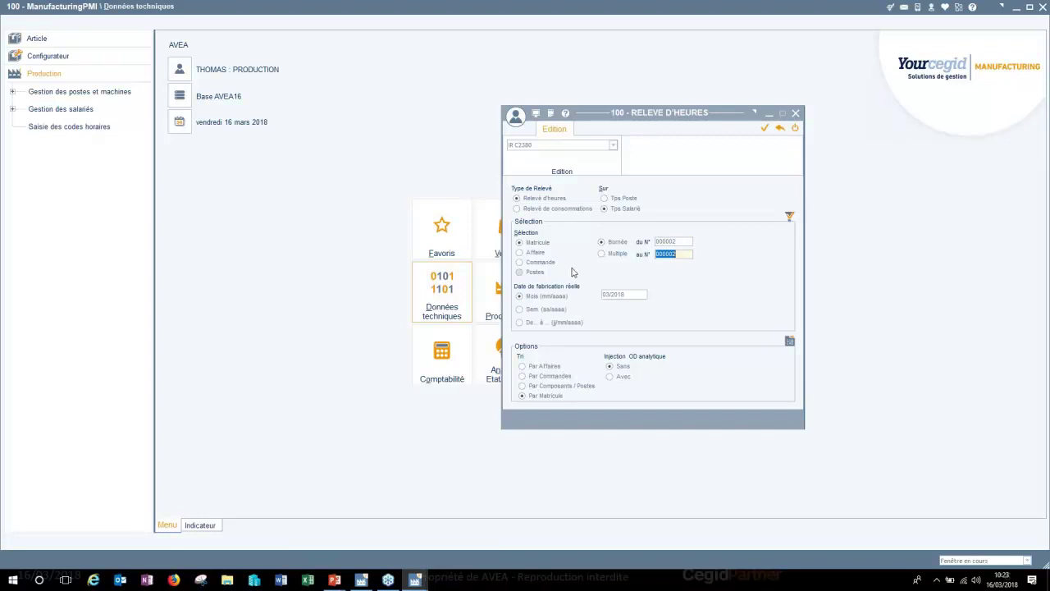
{"action": "left_click_drag", "start_coordinate": [650, 115], "coordinate": [631, 103]}
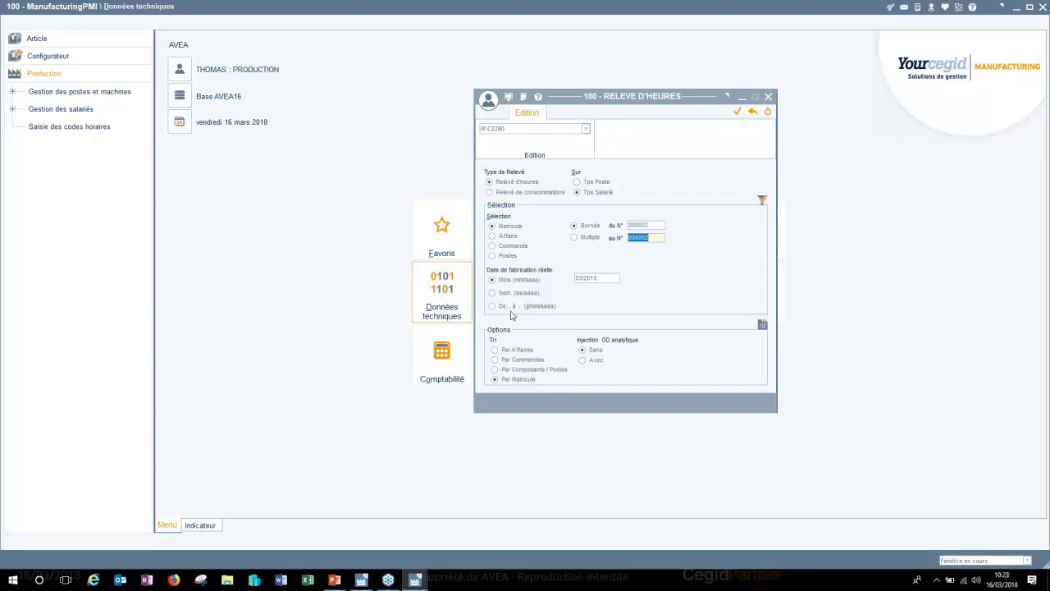
Set the output to Aperçu avant impression, examine the previewed relevé d'heures par Matricule, and close the preview.
{"action": "left_click", "coordinate": [533, 129]}
{"action": "left_click", "coordinate": [532, 171]}
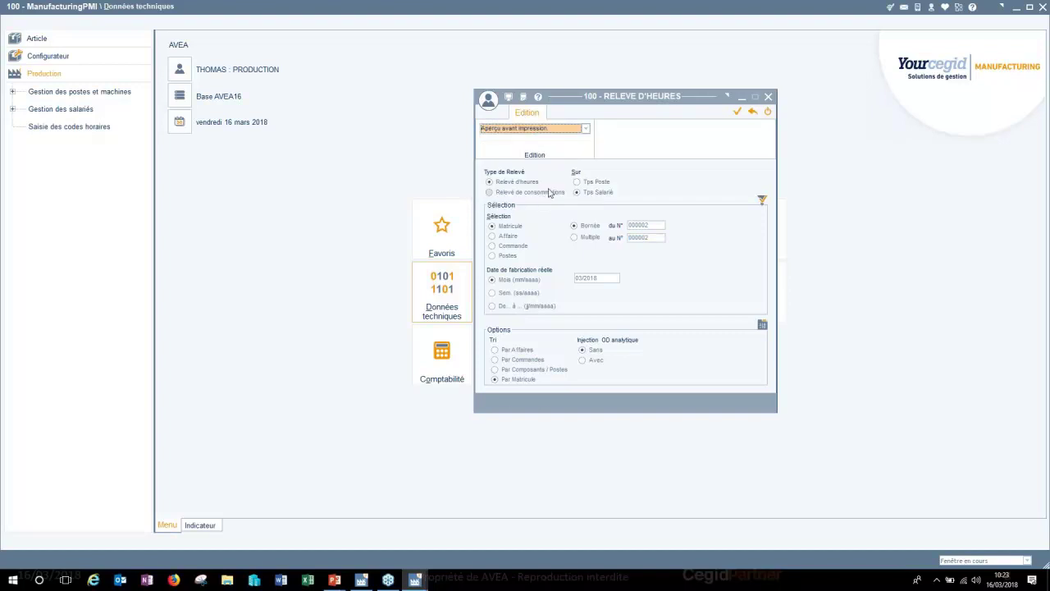
{"action": "left_click", "coordinate": [546, 185]}
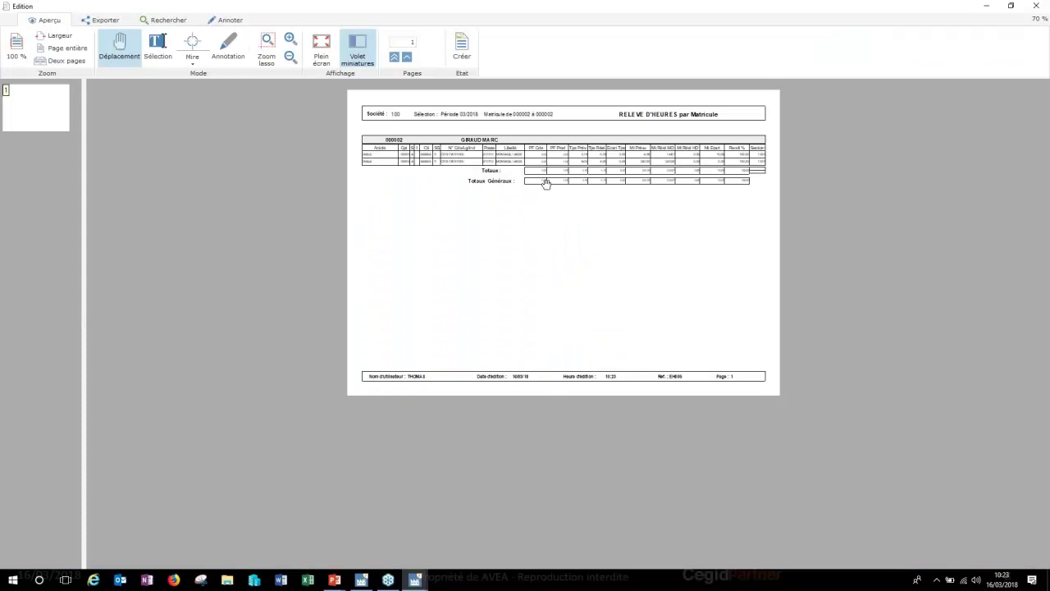
{"action": "scroll", "coordinate": [551, 186], "scroll_direction": "up", "scroll_amount": 5}
{"action": "left_click_drag", "start_coordinate": [579, 418], "coordinate": [632, 424]}
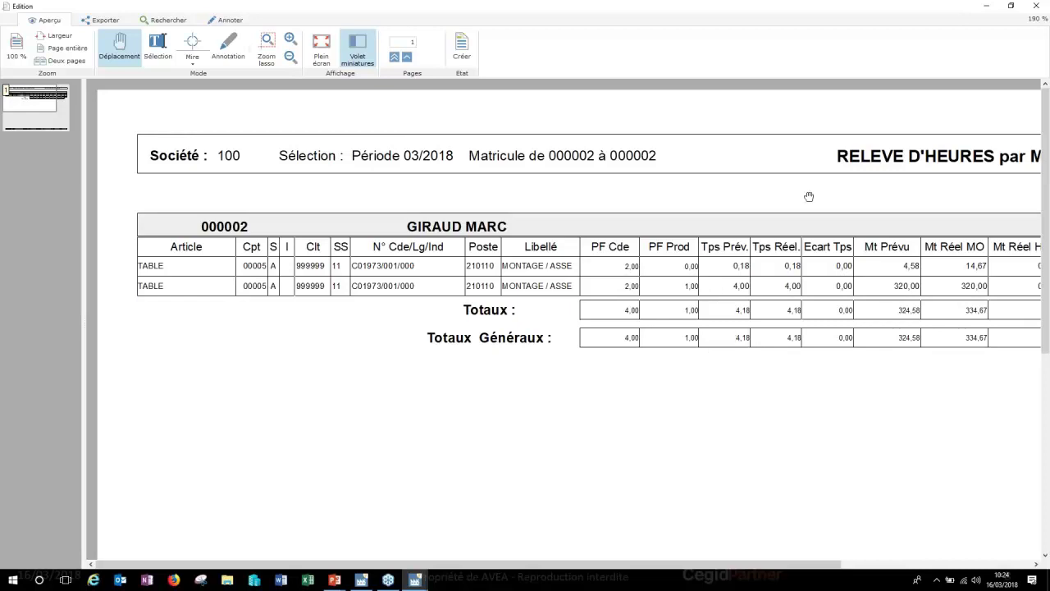
{"action": "left_click", "coordinate": [1036, 8]}
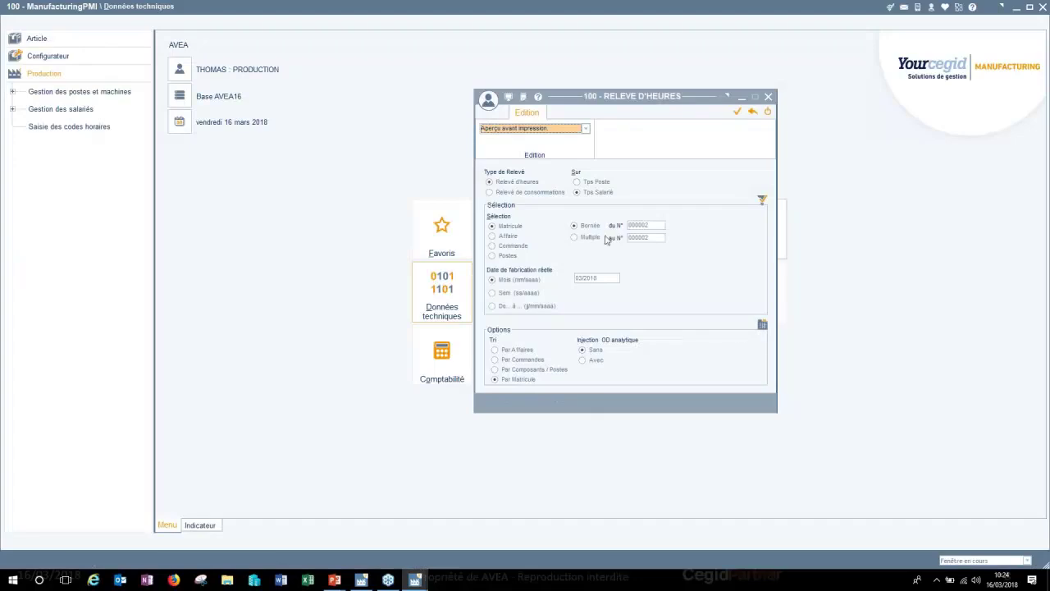
Change the Matricule selection to Multiple, add two employee matricules, and preview the relevé d'heures.
{"action": "left_click", "coordinate": [574, 237]}
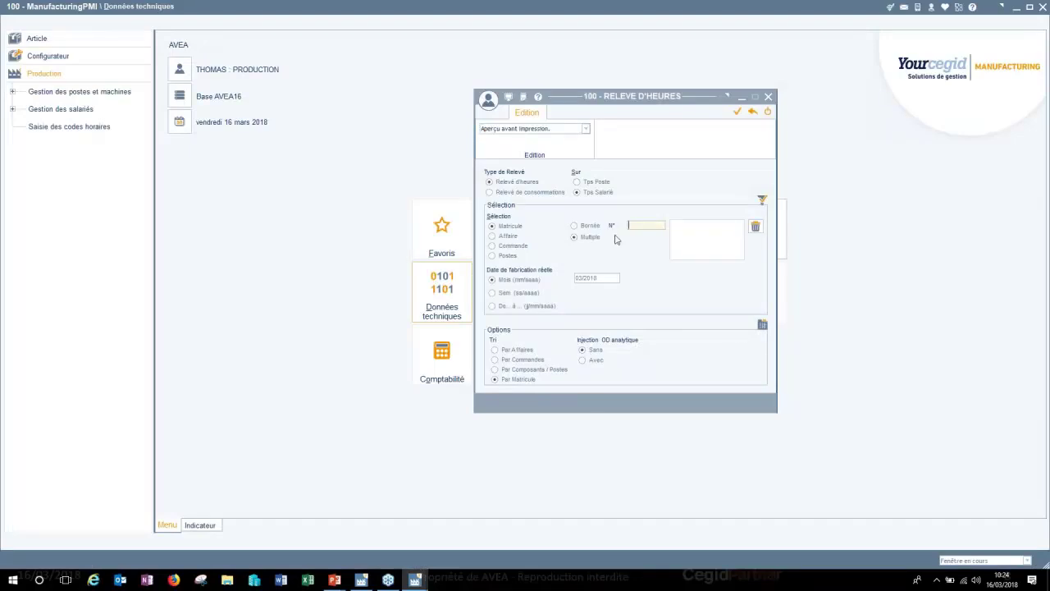
{"action": "type", "text": "1"}
{"action": "key", "text": "Return"}
{"action": "type", "text": "2"}
{"action": "key", "text": "Return"}
{"action": "left_click", "coordinate": [737, 110]}
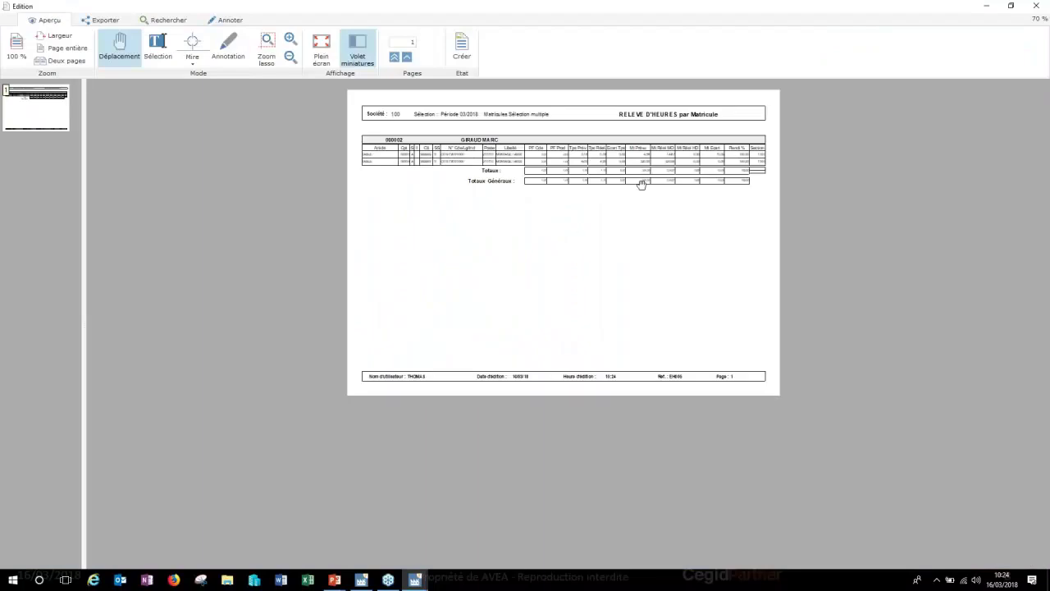
{"action": "left_click", "coordinate": [1036, 6]}
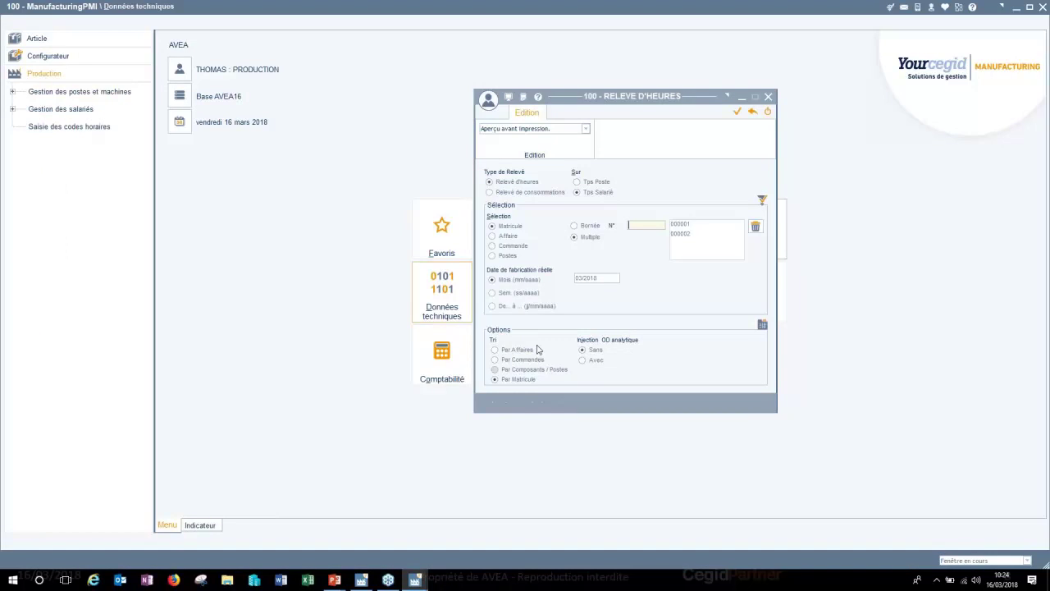
Clear the matricule list and select by Commande, bornée from and to the order number of the TABLE EN TECK order.
{"action": "left_click", "coordinate": [695, 237]}
{"action": "left_click", "coordinate": [755, 227]}
{"action": "left_click", "coordinate": [754, 227]}
{"action": "left_click", "coordinate": [513, 246]}
{"action": "left_click", "coordinate": [574, 224]}
{"action": "left_click", "coordinate": [636, 226]}
{"action": "type", "text": "COM"}
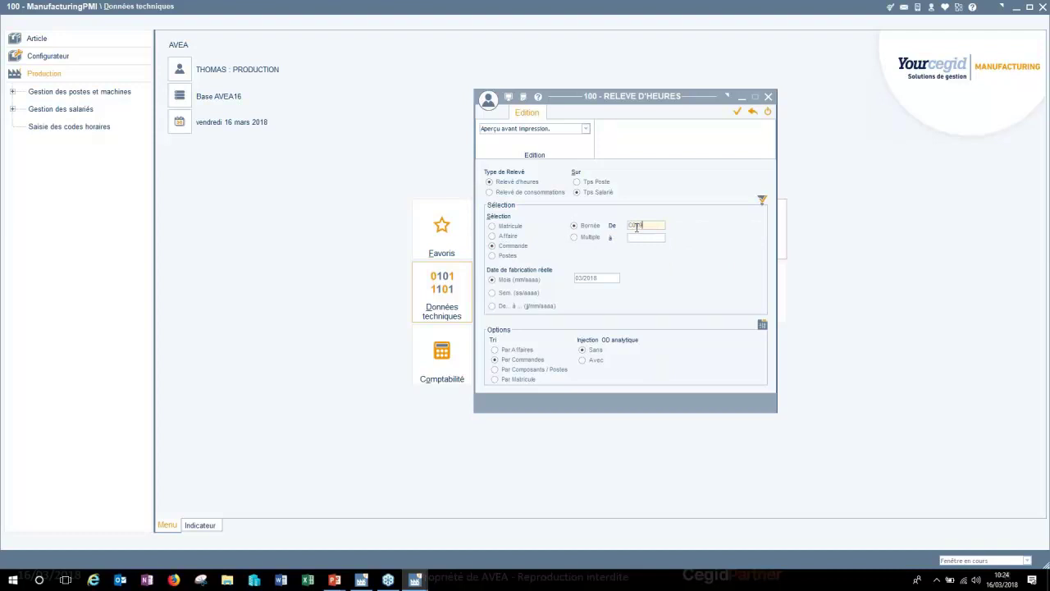
{"action": "type", "text": "97"}
{"action": "key", "text": "Tab"}
{"action": "left_click", "coordinate": [661, 225]}
{"action": "key", "text": "Tab"}
{"action": "left_click", "coordinate": [662, 238]}
Preview the relevé d'heures par Commandes, examine its planned and actual times and amounts, and close the preview.
{"action": "key", "text": "F2"}
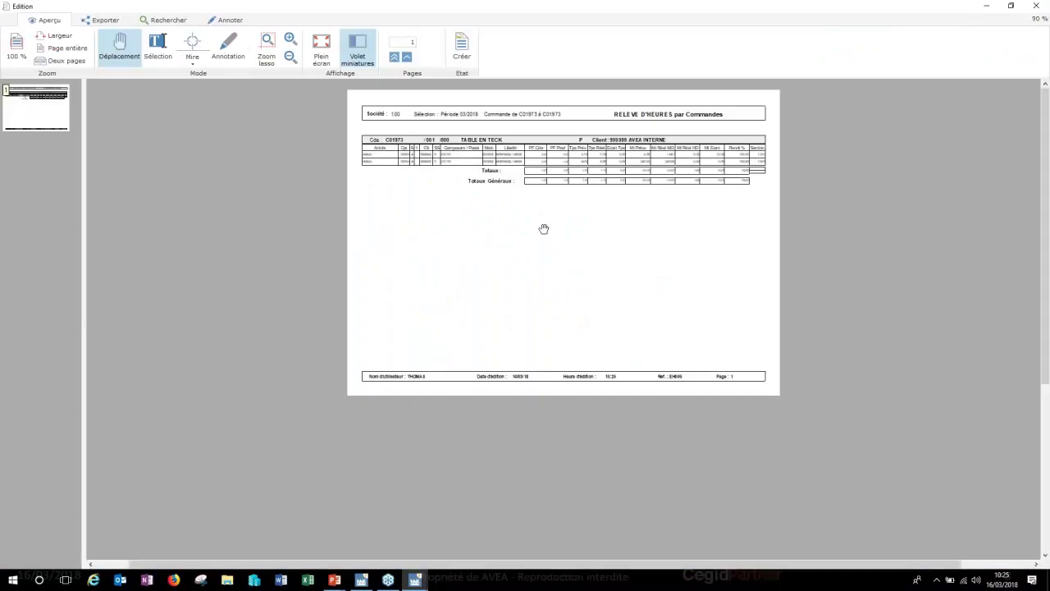
{"action": "left_click", "coordinate": [543, 228]}
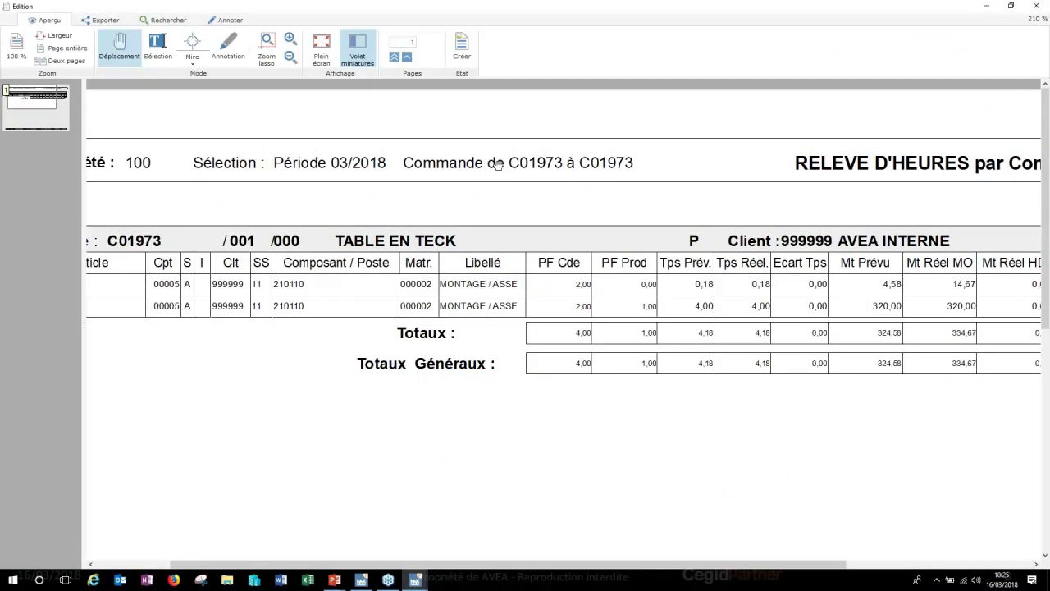
{"action": "mouse_move", "coordinate": [438, 267]}
{"action": "left_mouse_down"}
{"action": "mouse_move", "coordinate": [518, 265]}
{"action": "mouse_move", "coordinate": [458, 267]}
{"action": "left_mouse_up"}
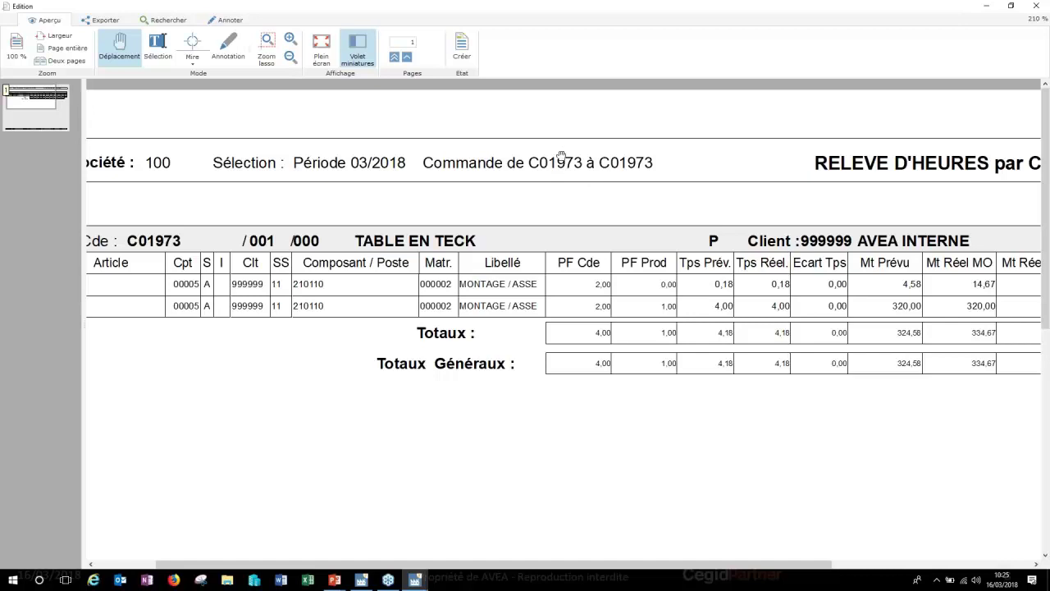
{"action": "left_click_drag", "start_coordinate": [732, 288], "coordinate": [578, 264]}
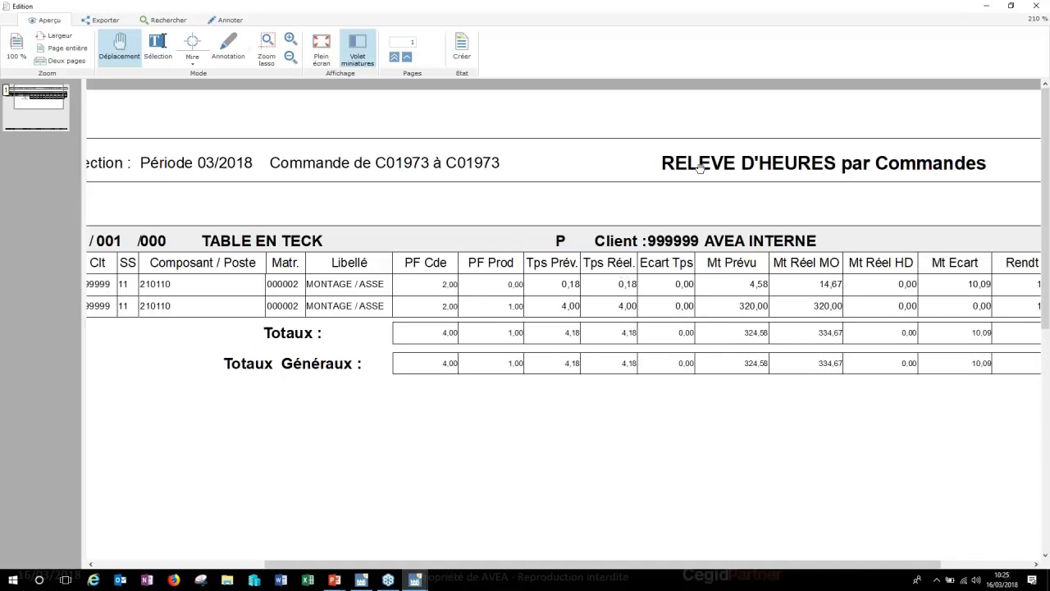
{"action": "left_click", "coordinate": [1038, 6]}
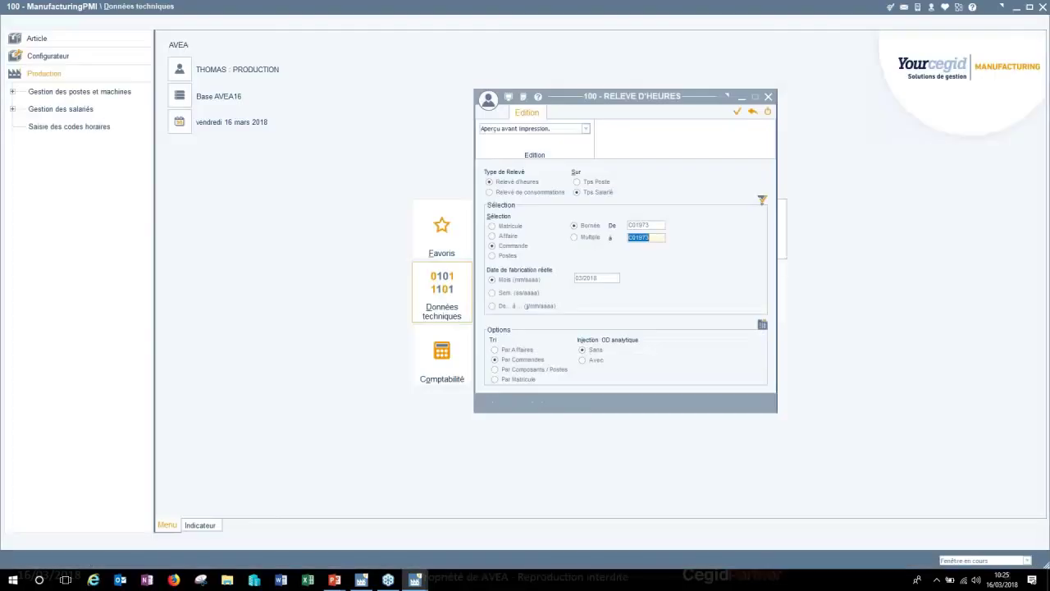
Change the selection to Postes, bornée from 210110 to 210110.
{"action": "left_click", "coordinate": [508, 236]}
{"action": "left_click", "coordinate": [505, 257]}
{"action": "double_click", "coordinate": [646, 225]}
{"action": "type", "text": "2110110"}
{"action": "key", "text": "Tab"}
{"action": "type", "text": "210110"}
{"action": "key", "text": "Tab"}
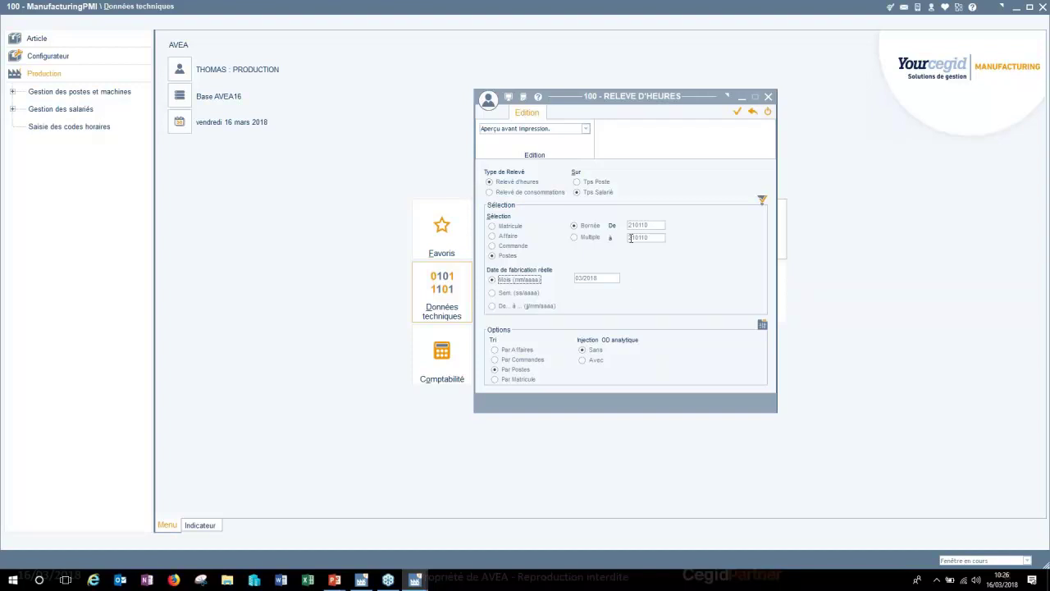
Filter the Date de fabrication réelle by a De... à... period starting on 01/01/2018.
{"action": "left_click", "coordinate": [551, 307]}
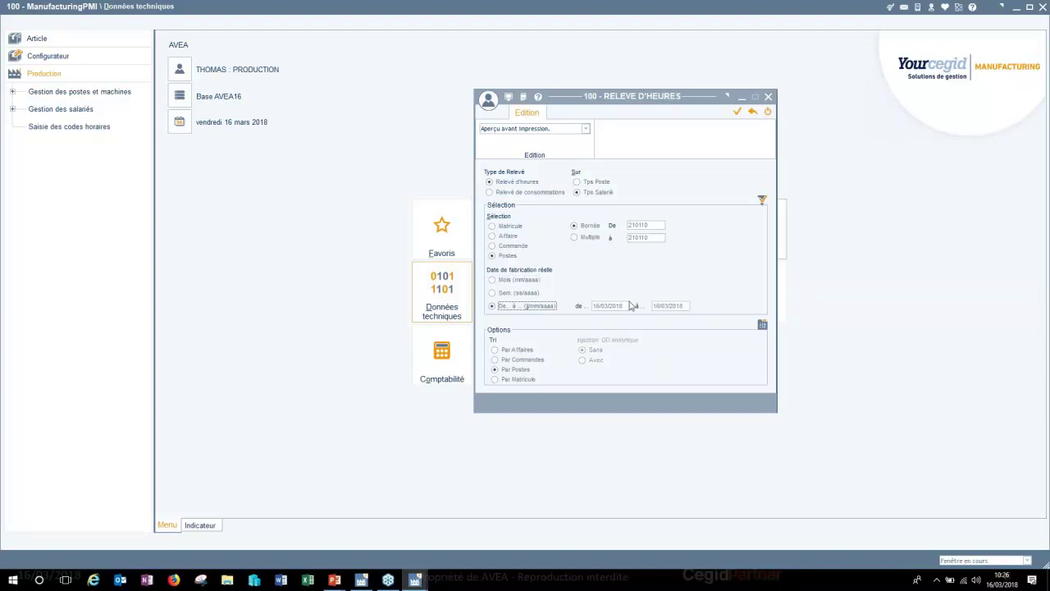
{"action": "left_click", "coordinate": [627, 304]}
{"action": "type", "text": "01/01/2018"}
{"action": "key", "text": "BackSpace"}
{"action": "type", "text": "8"}
{"action": "key", "text": "Tab"}
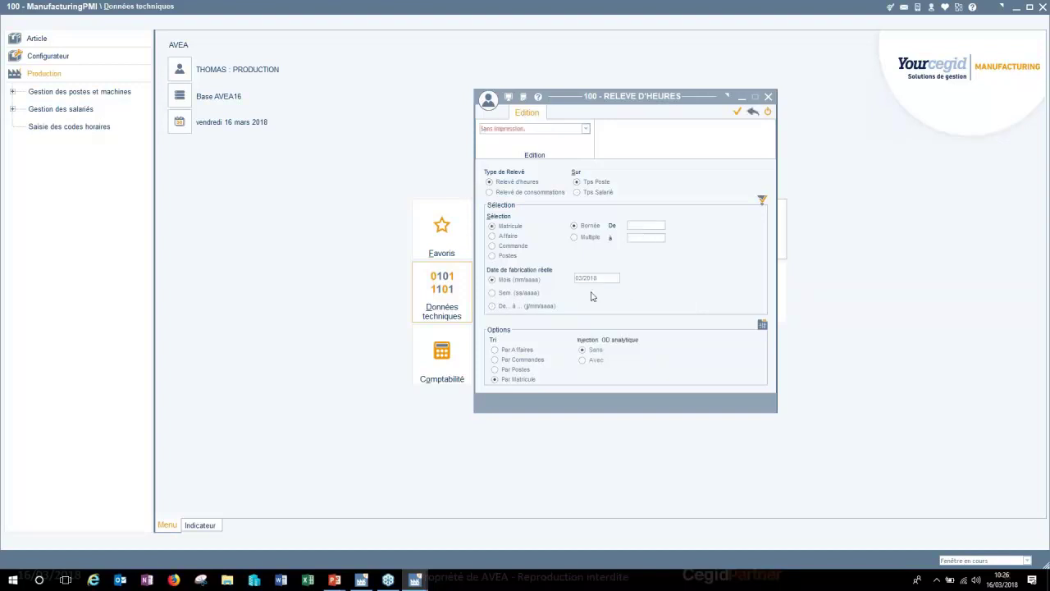
Close the relevé d'heures, switch to the PowerPoint slideshow and advance to the Histogramme des statistiques slide.
{"action": "key", "text": "Escape"}
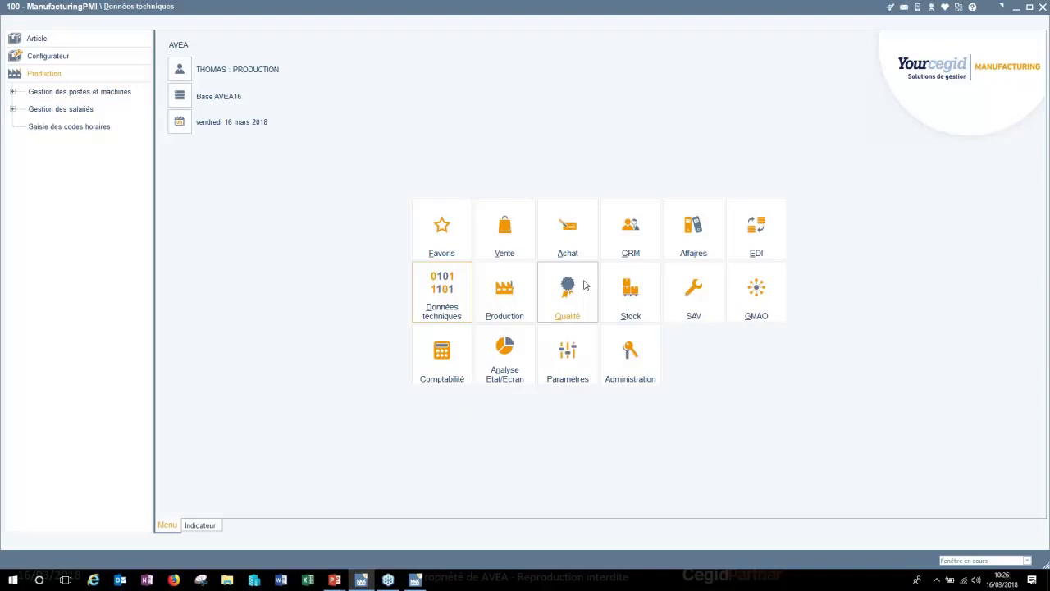
{"action": "key", "text": "alt+Tab"}
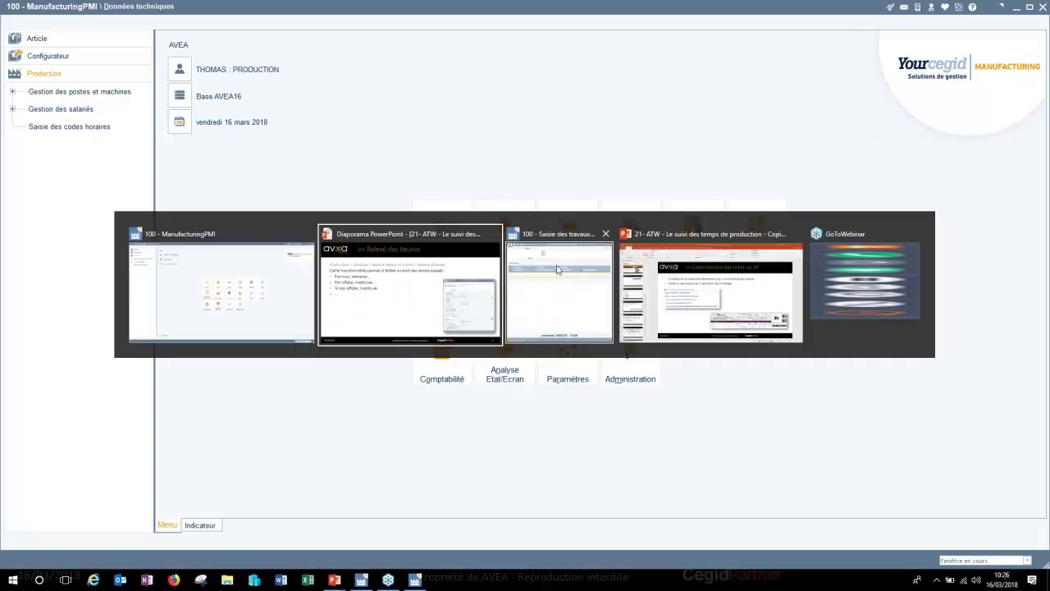
{"action": "left_click", "coordinate": [427, 271]}
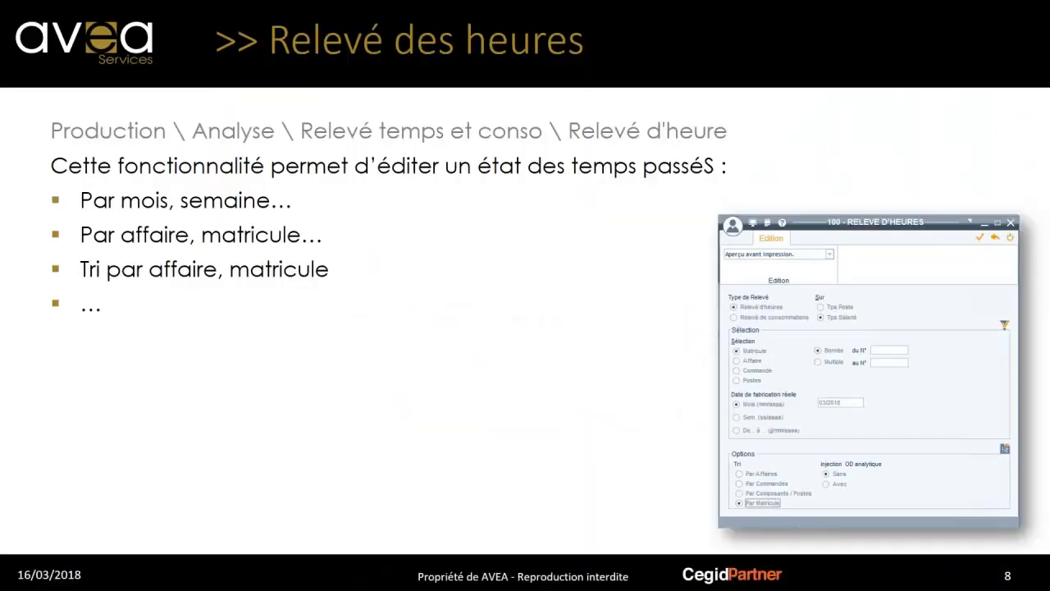
{"action": "left_click", "coordinate": [546, 267]}
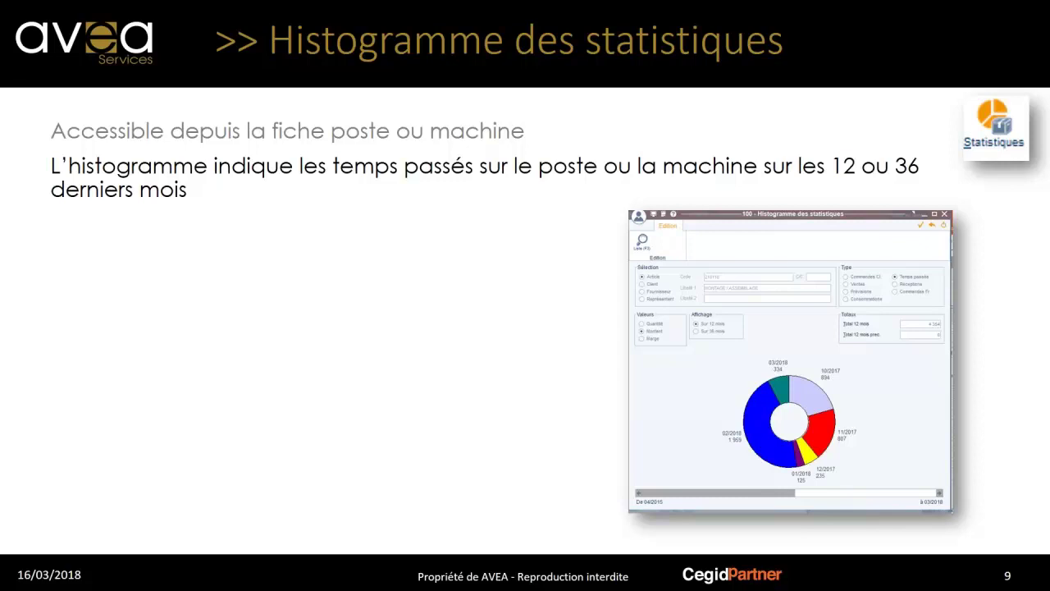
Switch back to ManufacturingPMI and load the fiche article with code 210110.
{"action": "key", "text": "alt+Tab"}
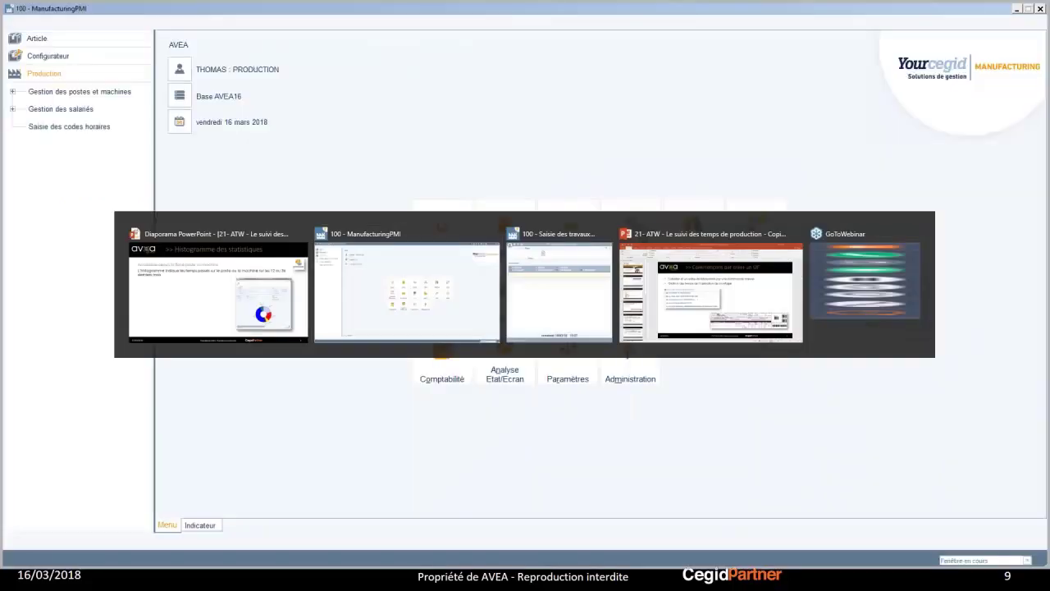
{"action": "left_click", "coordinate": [450, 238]}
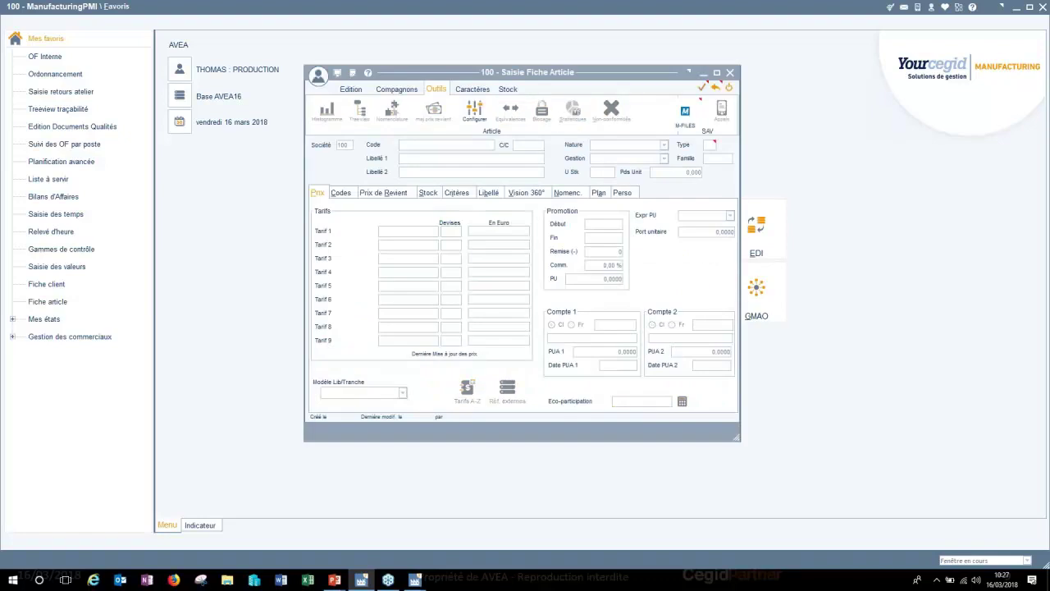
{"action": "type", "text": "21"}
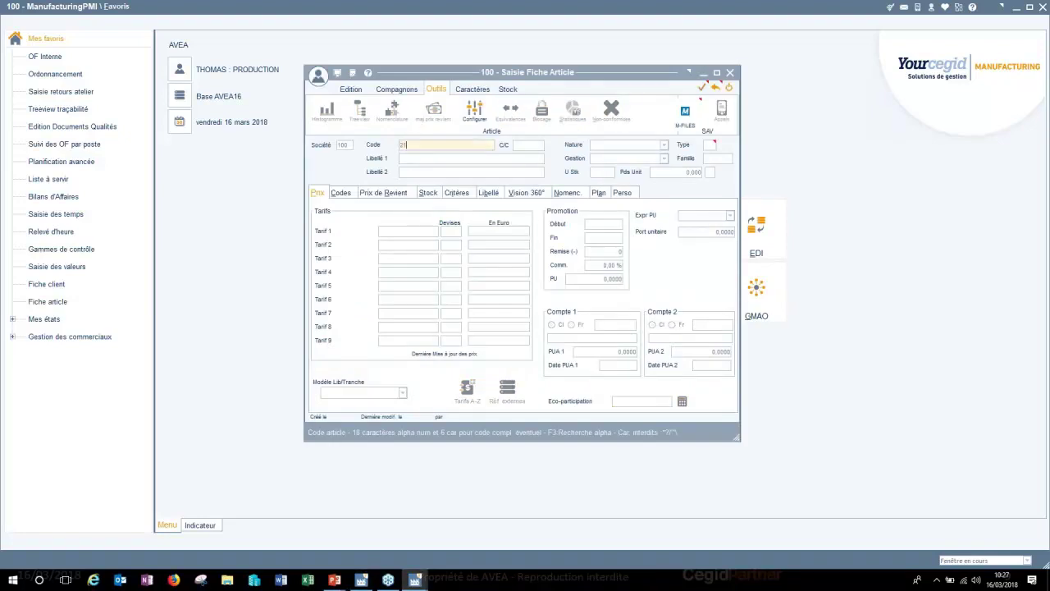
{"action": "type", "text": "0110"}
{"action": "key", "text": "Return"}
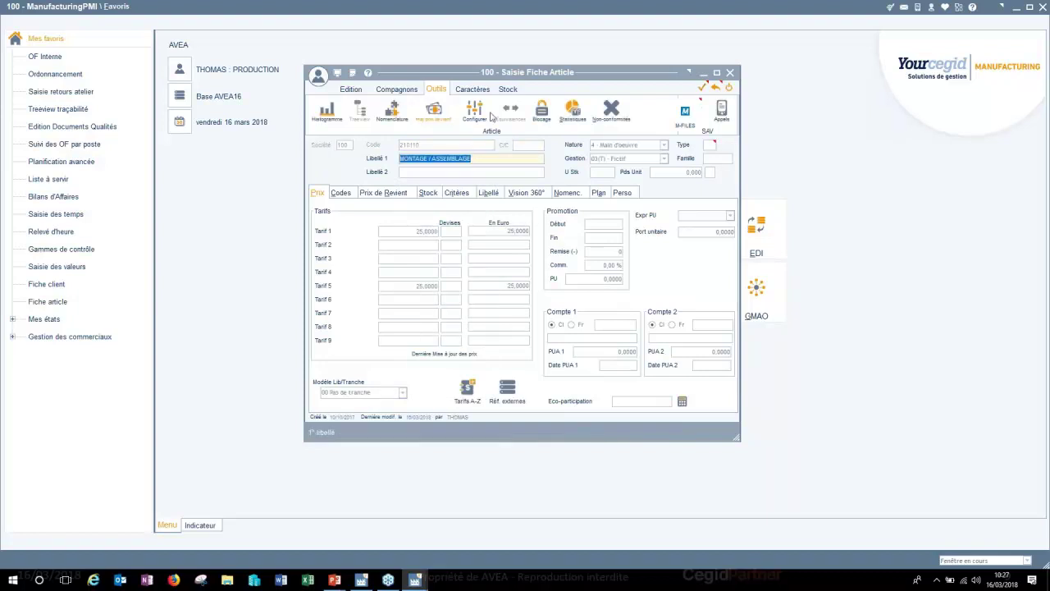
Open the statistics histogram for article 210110, centre its window, and examine the monthly Temps passés amounts and 12-month totals.
{"action": "left_click", "coordinate": [533, 194]}
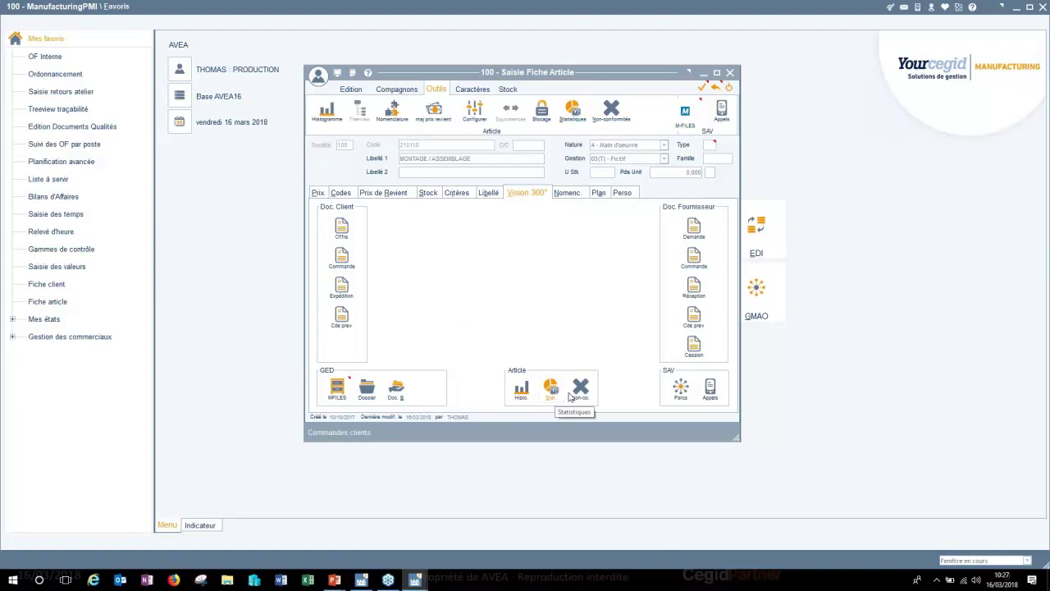
{"action": "left_click", "coordinate": [575, 111]}
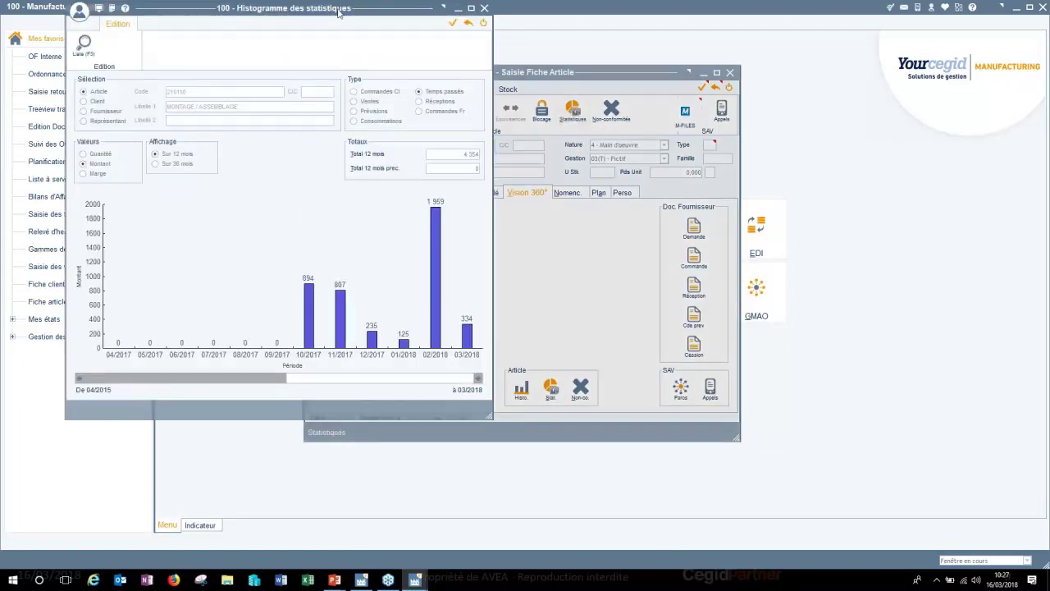
{"action": "left_click_drag", "start_coordinate": [338, 9], "coordinate": [548, 80]}
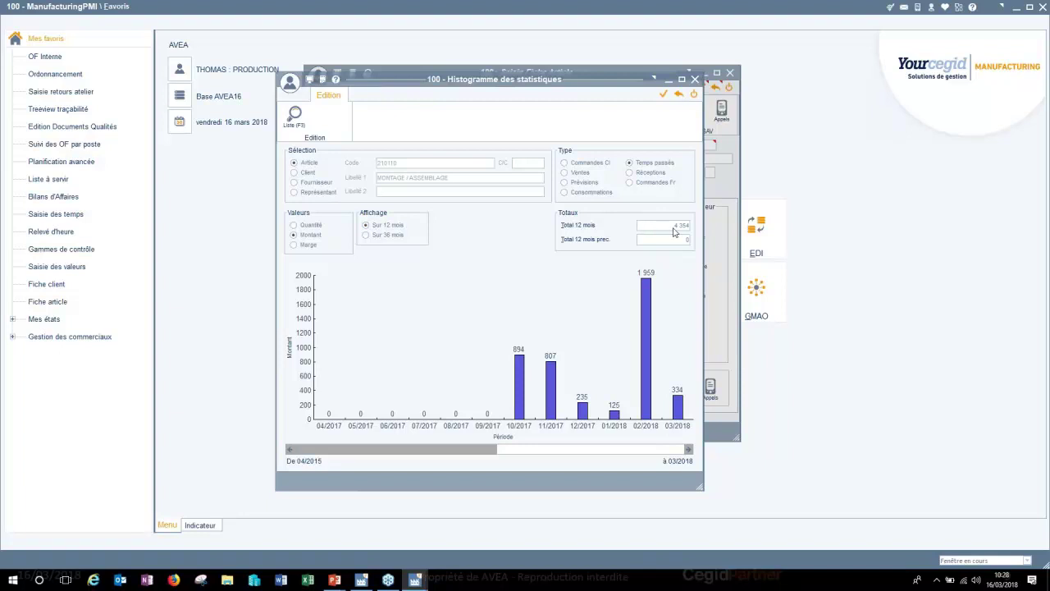
{"action": "mouse_move", "coordinate": [523, 413]}
Switch to the PowerPoint slideshow and advance to the Bilan de production et état des charges slide.
{"action": "key", "text": "alt+Tab"}
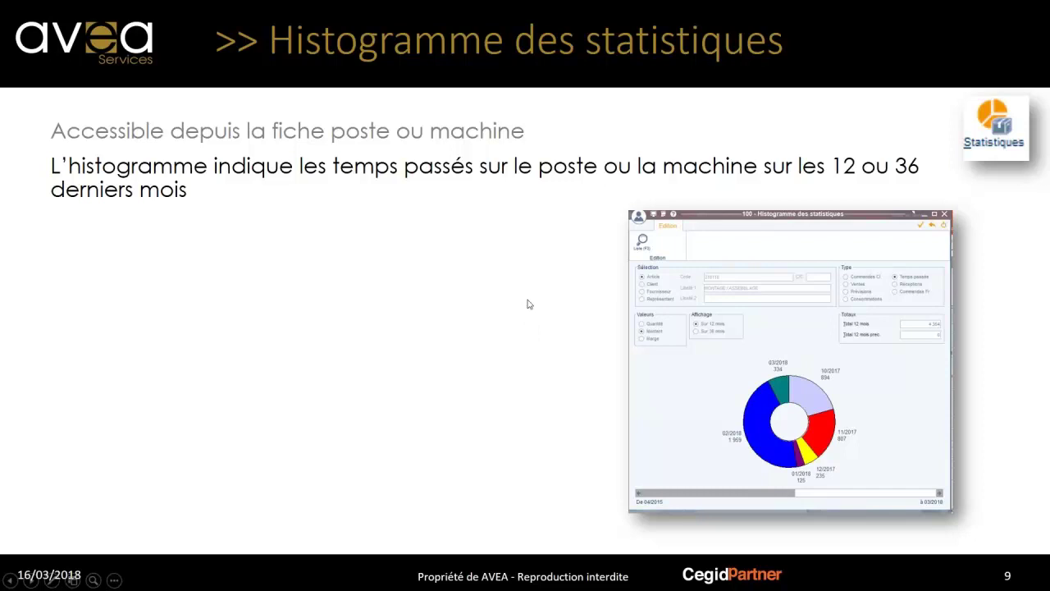
{"action": "left_click", "coordinate": [285, 331]}
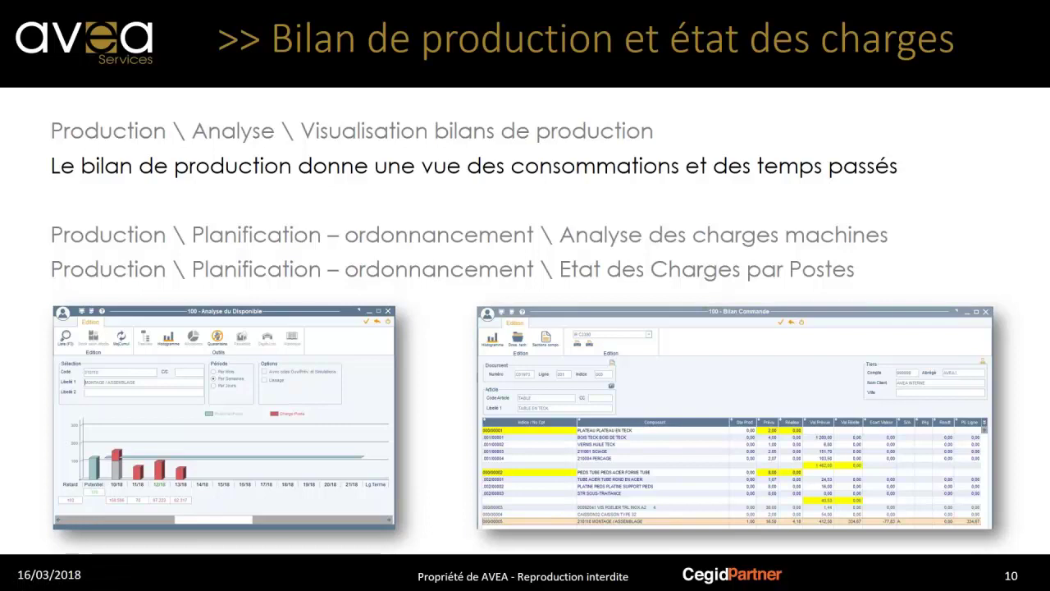
Switch back to ManufacturingPMI and display the production bilan by Commande for the TABLE EN TECK order.
{"action": "key", "text": "alt+Tab"}
{"action": "key", "text": "alt+Tab"}
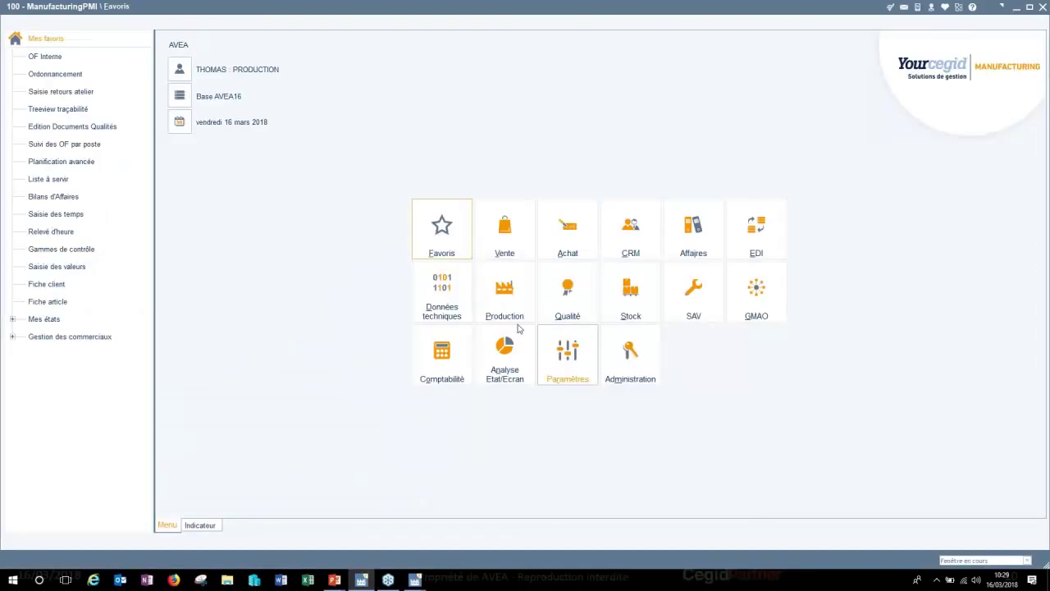
{"action": "left_click", "coordinate": [504, 305]}
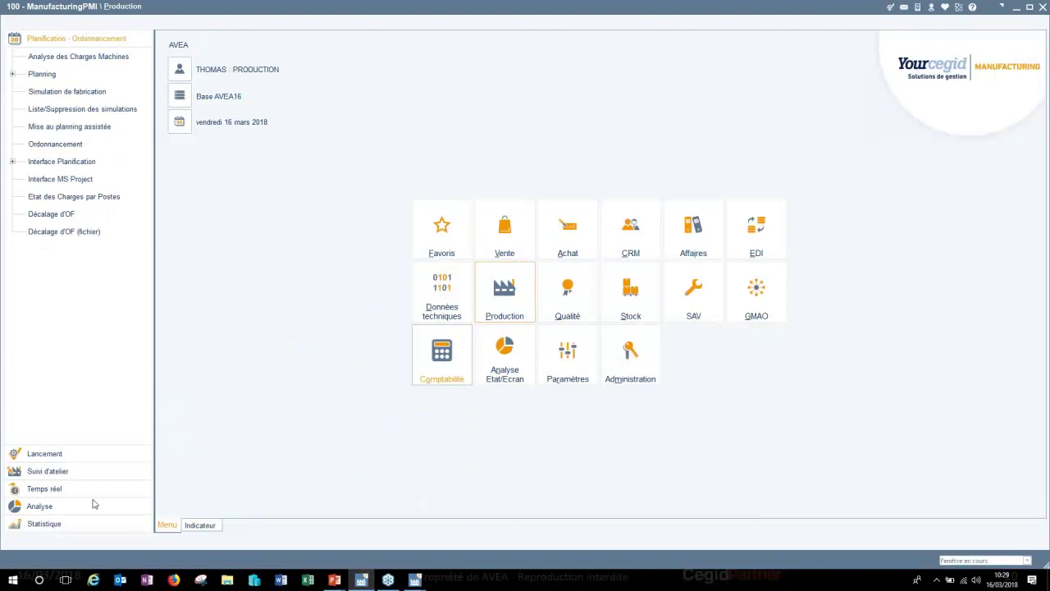
{"action": "left_click", "coordinate": [67, 506]}
{"action": "left_click", "coordinate": [80, 146]}
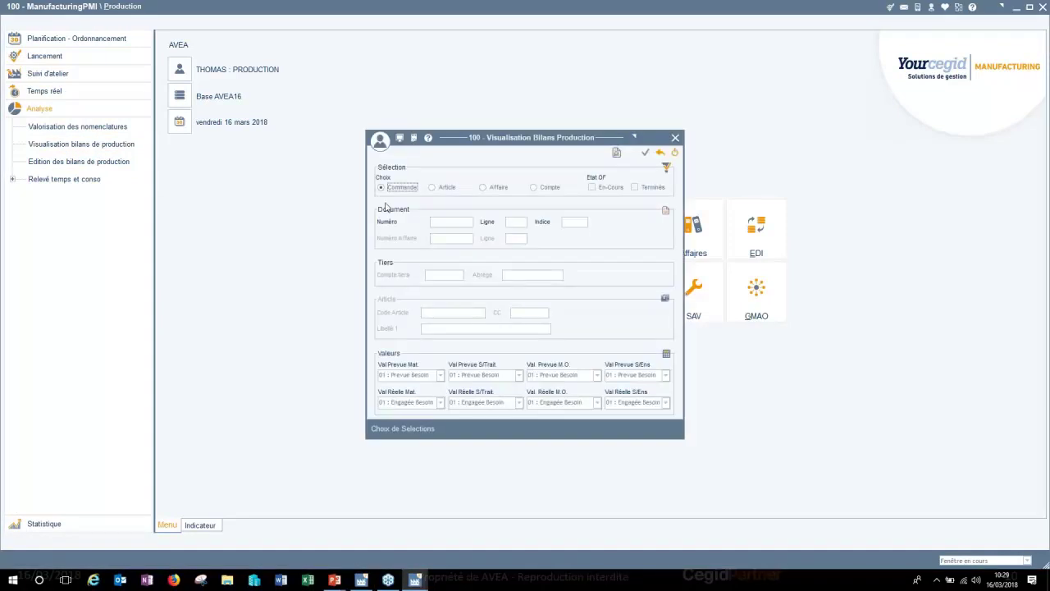
{"action": "left_click", "coordinate": [439, 222]}
{"action": "type", "text": "C01973"}
{"action": "key", "text": "Tab"}
{"action": "key", "text": "F10"}
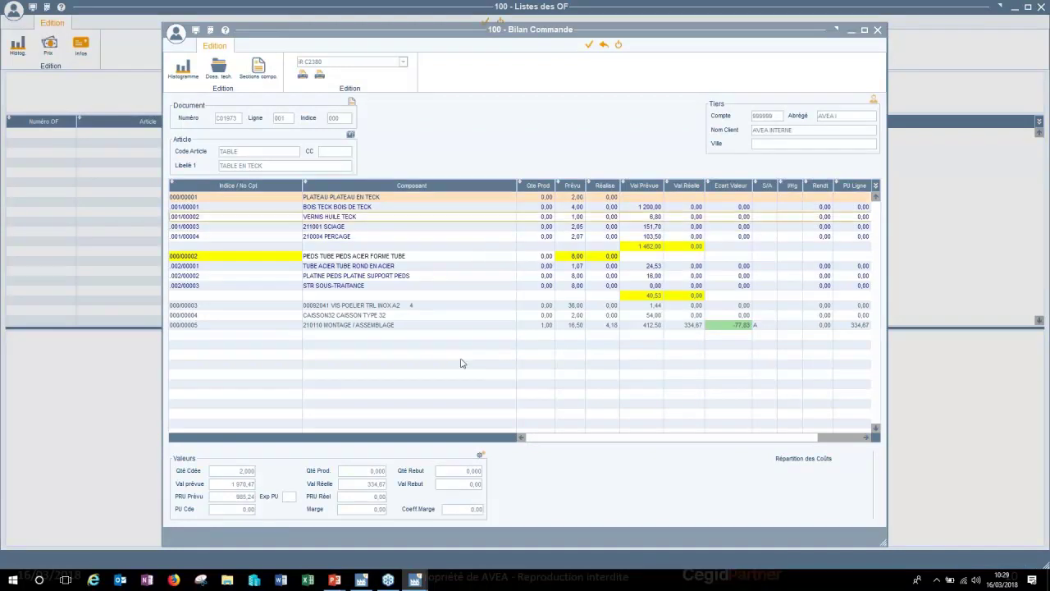
Examine the planned and actual values of the 210110 MONTAGE / ASSEMBLAGE line, and close the bilan.
{"action": "left_click", "coordinate": [451, 326]}
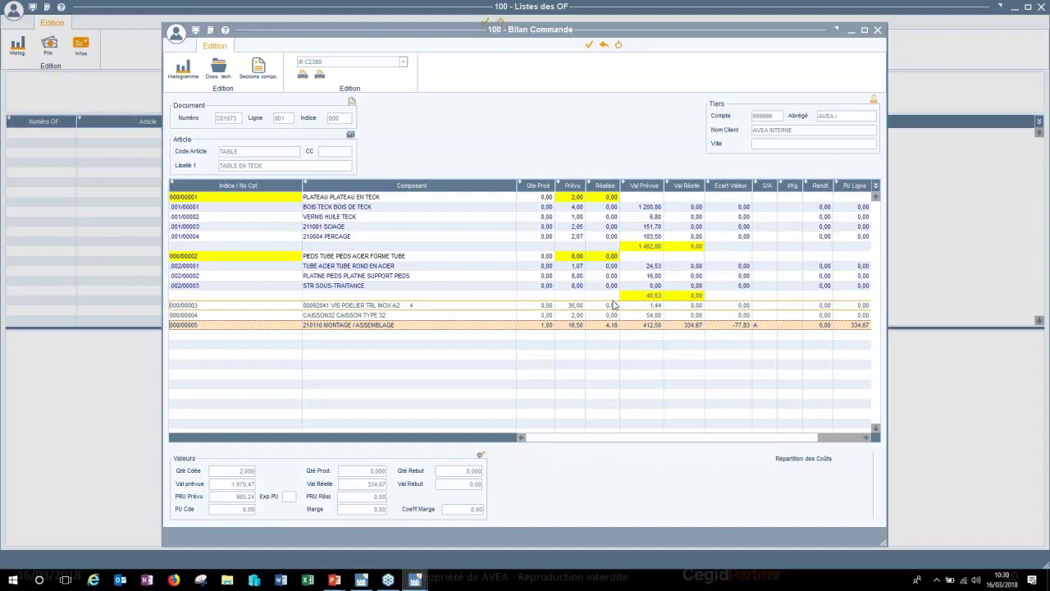
{"action": "key", "text": "Escape"}
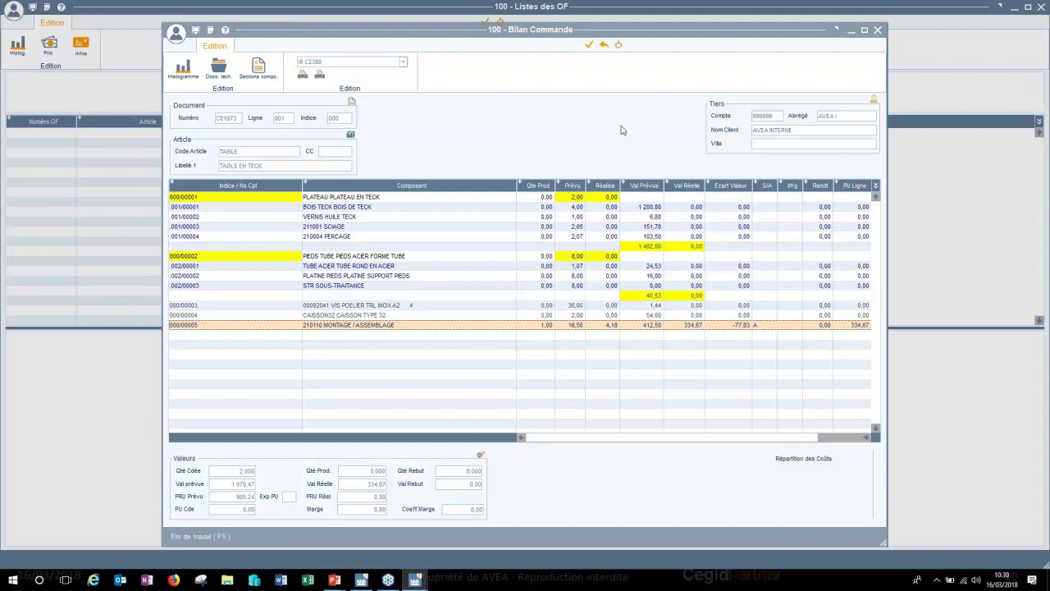
{"action": "key", "text": "Escape"}
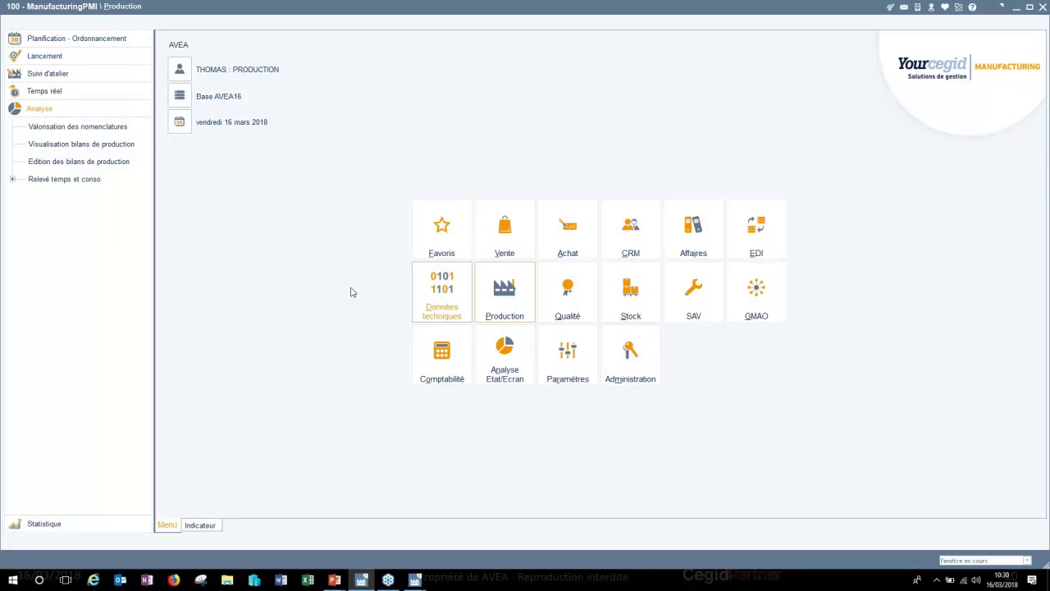
Display the Analyse des Charges Machines per week for poste 210110.
{"action": "left_click", "coordinate": [503, 302]}
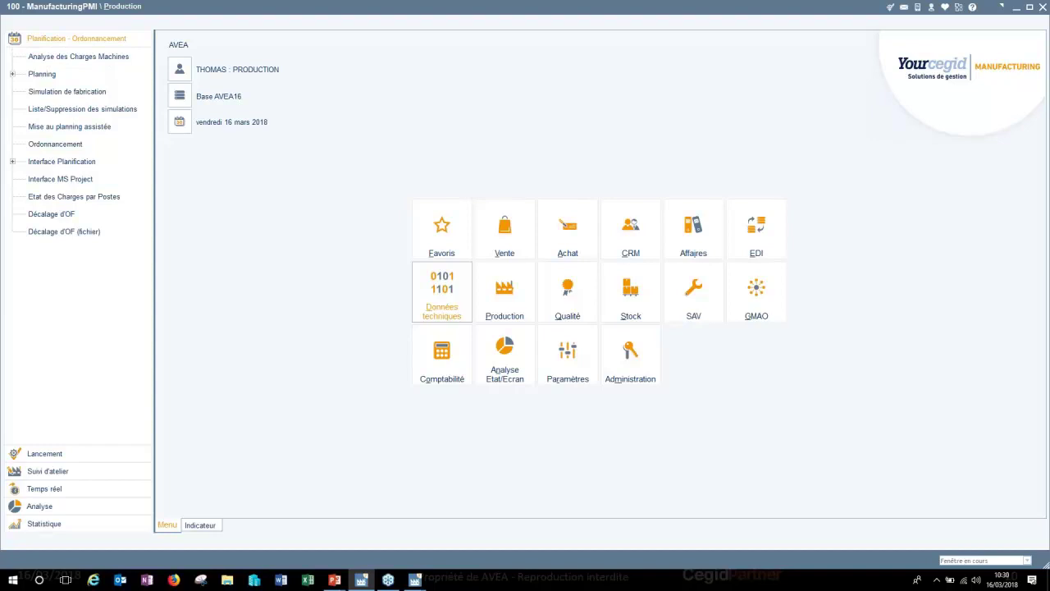
{"action": "type", "text": "210110"}
{"action": "key", "text": "Tab"}
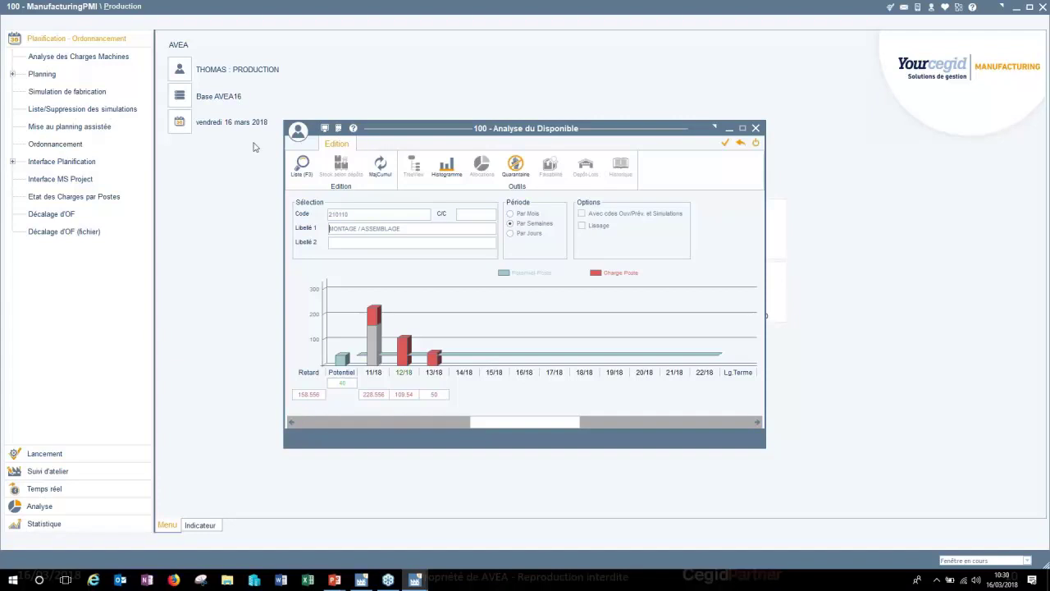
Check the poste's potentiel and the reservations behind the week 13/18 load, and close the analysis.
{"action": "left_click", "coordinate": [342, 383]}
{"action": "double_click", "coordinate": [434, 395]}
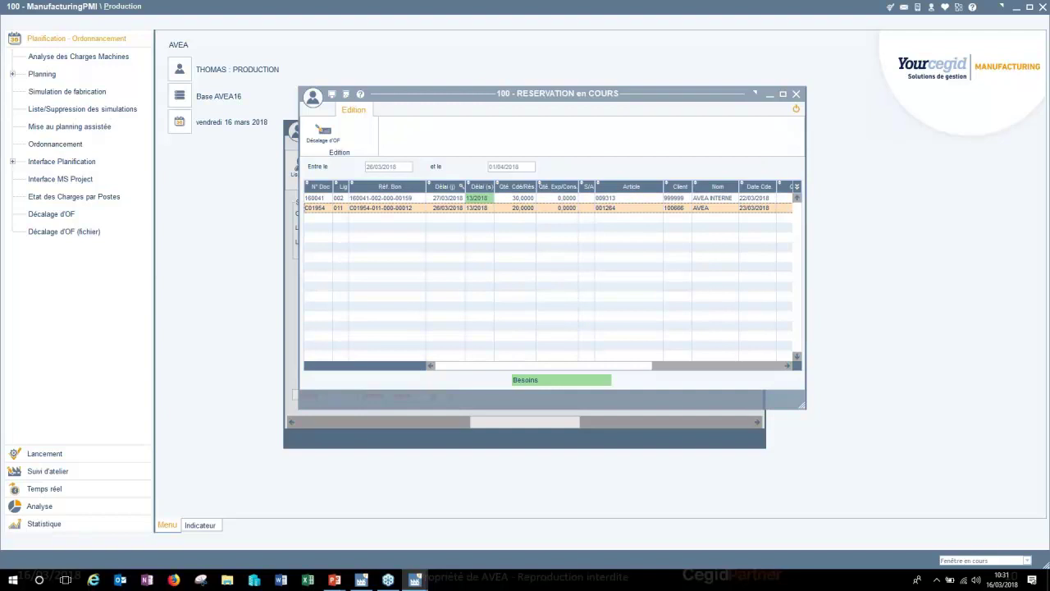
{"action": "left_click", "coordinate": [795, 112]}
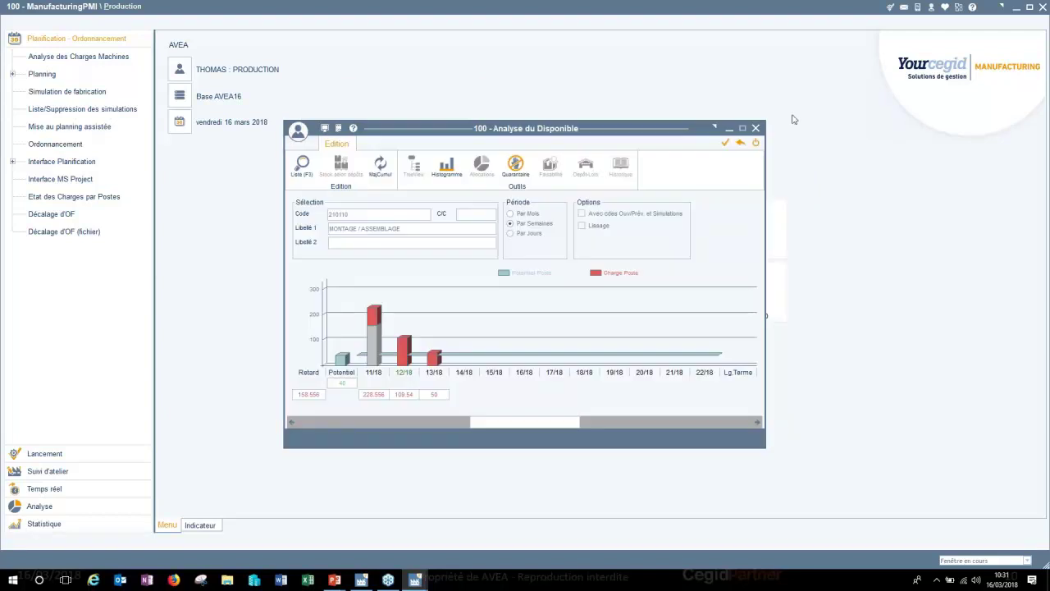
{"action": "left_click", "coordinate": [754, 141]}
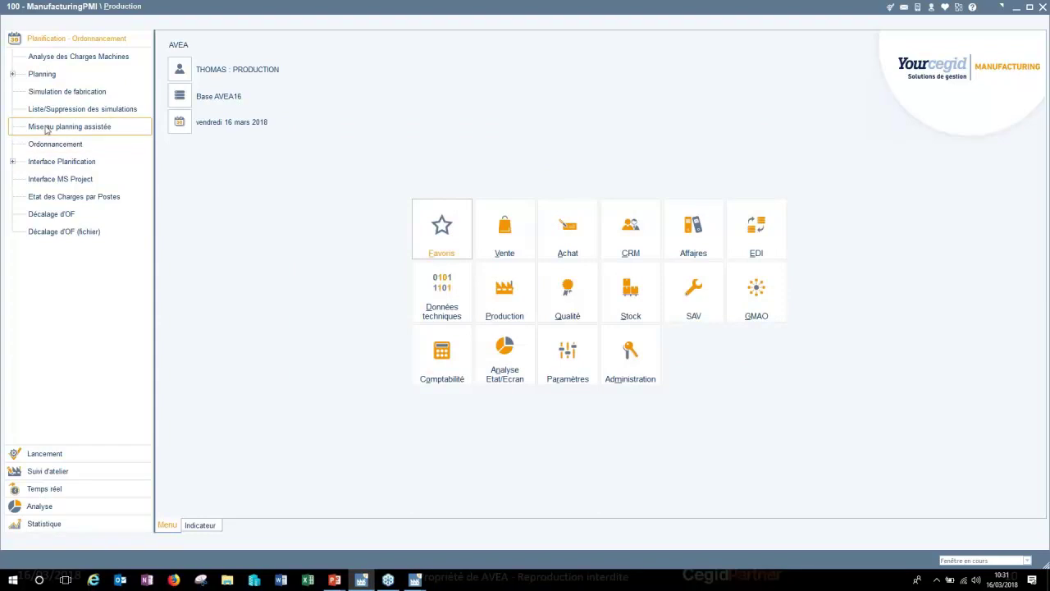
Open the Etat des Charges par Postes and restrict the Poste range from 210110 to 210110.
{"action": "left_click", "coordinate": [80, 196]}
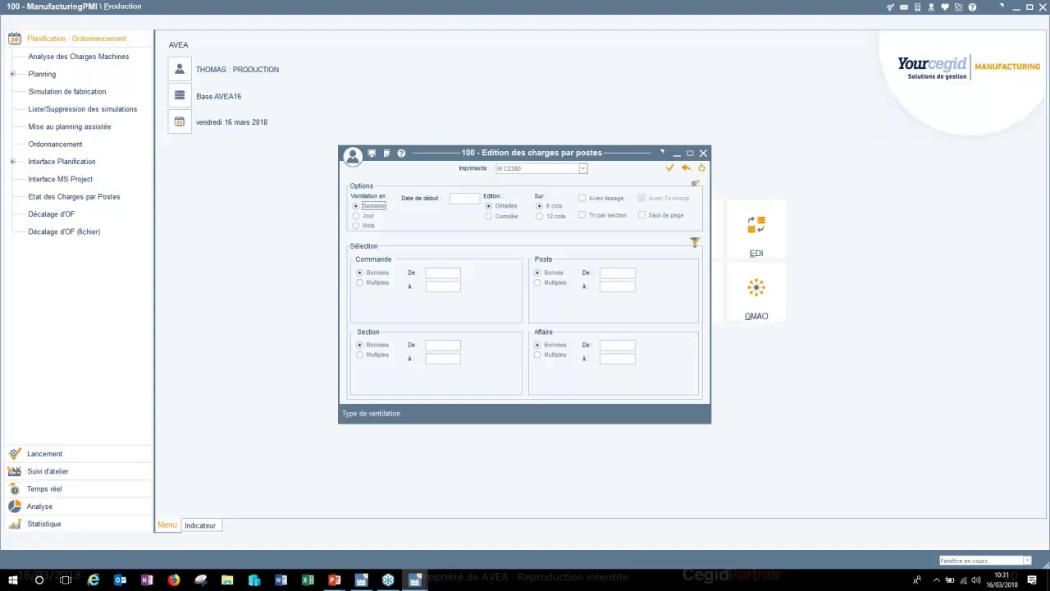
{"action": "left_click", "coordinate": [619, 270]}
{"action": "type", "text": "210110"}
{"action": "key", "text": "Tab"}
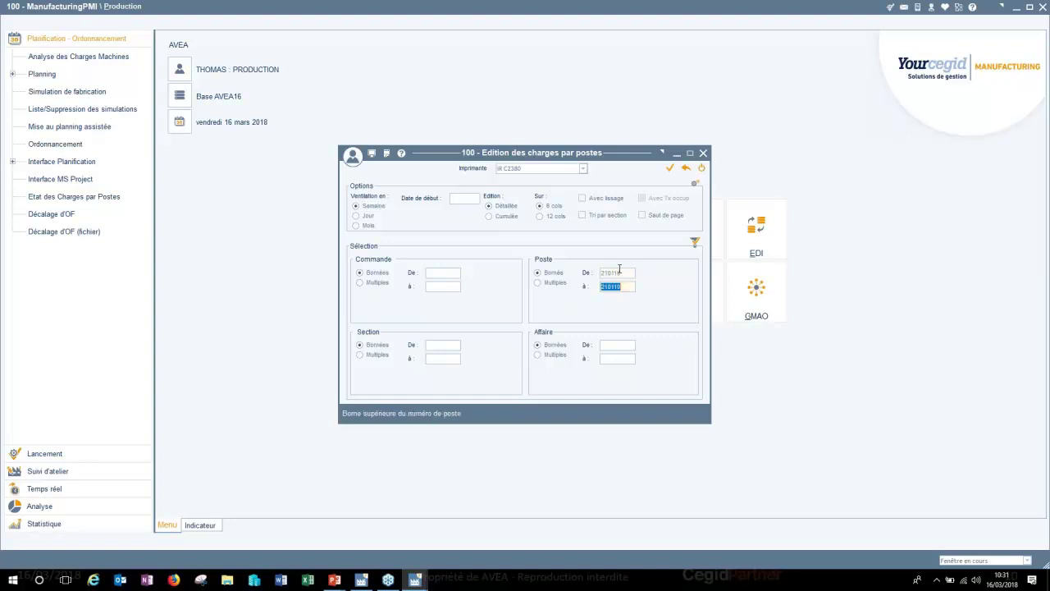
Output the état des charges as Aperçu avant impression, examine the load per order and week, and close the preview and its dialog.
{"action": "left_click", "coordinate": [531, 171]}
{"action": "left_click", "coordinate": [531, 170]}
{"action": "left_click", "coordinate": [534, 180]}
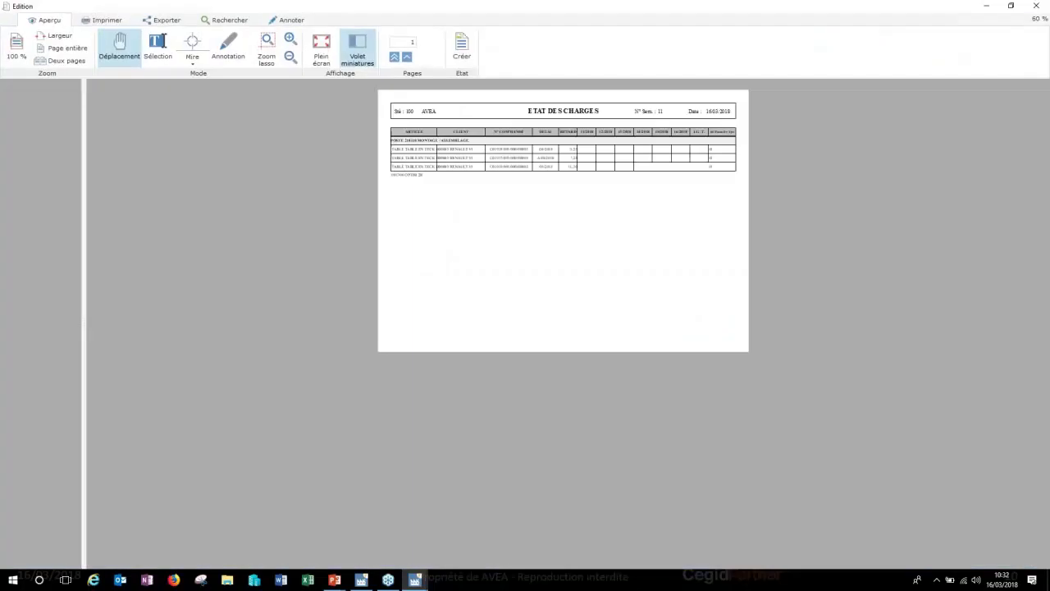
{"action": "scroll", "coordinate": [531, 191], "scroll_direction": "up", "scroll_amount": 1}
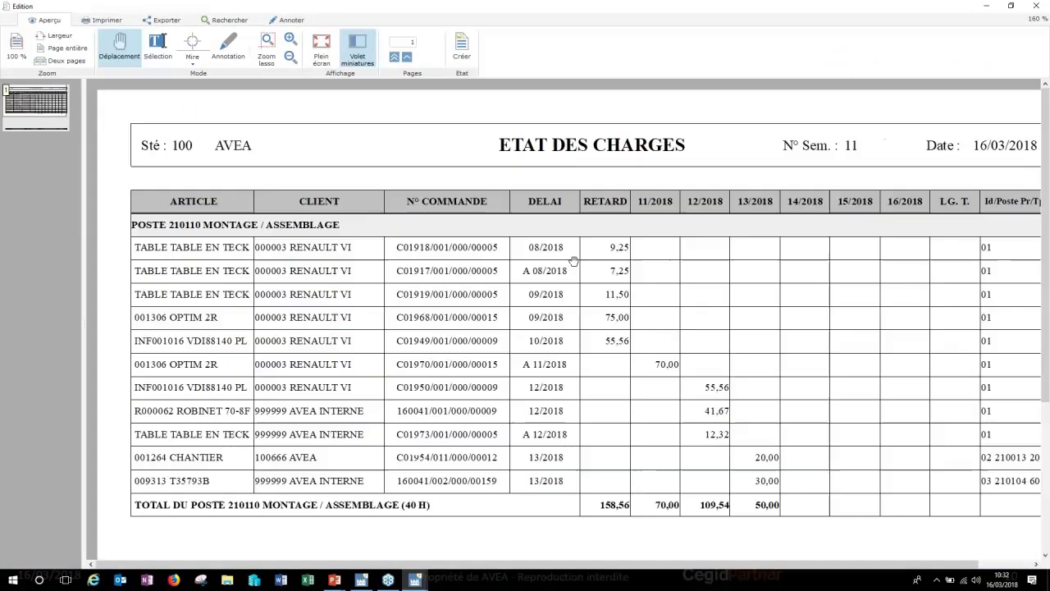
{"action": "scroll", "coordinate": [590, 280], "scroll_direction": "down", "scroll_amount": 1}
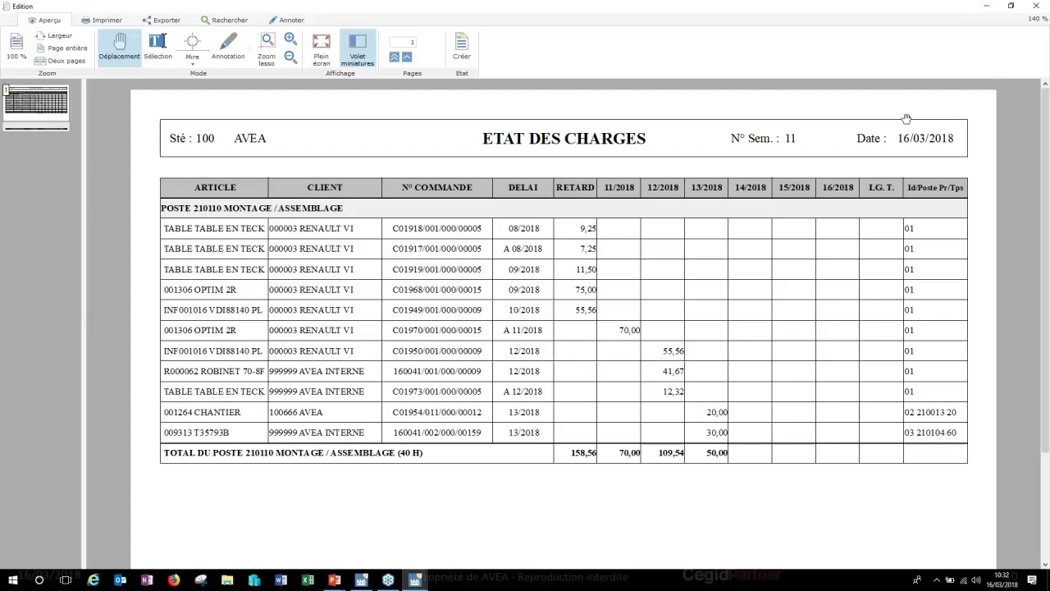
{"action": "left_click", "coordinate": [1035, 6]}
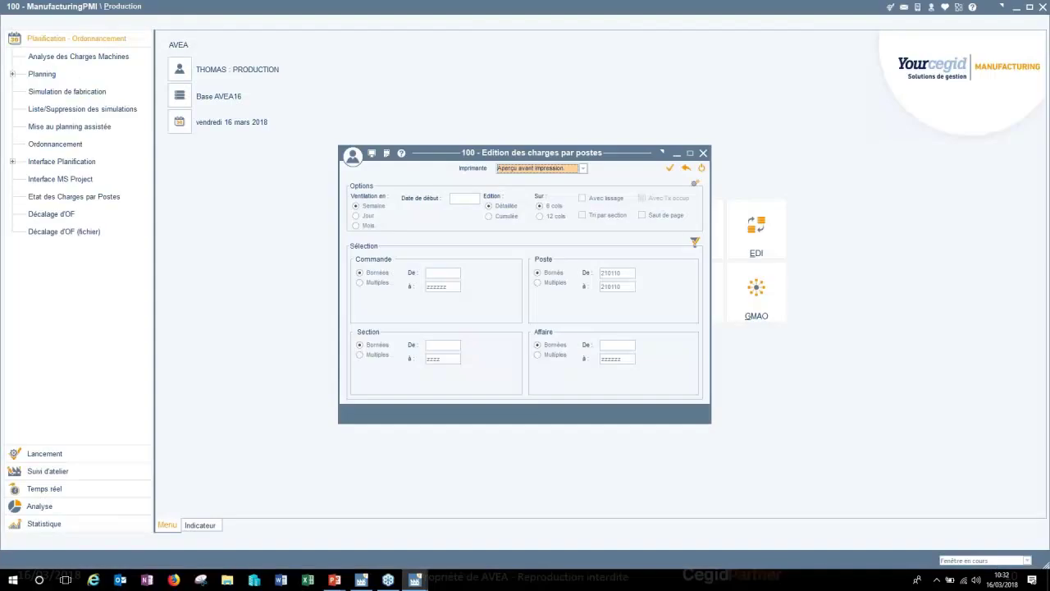
{"action": "key", "text": "Escape"}
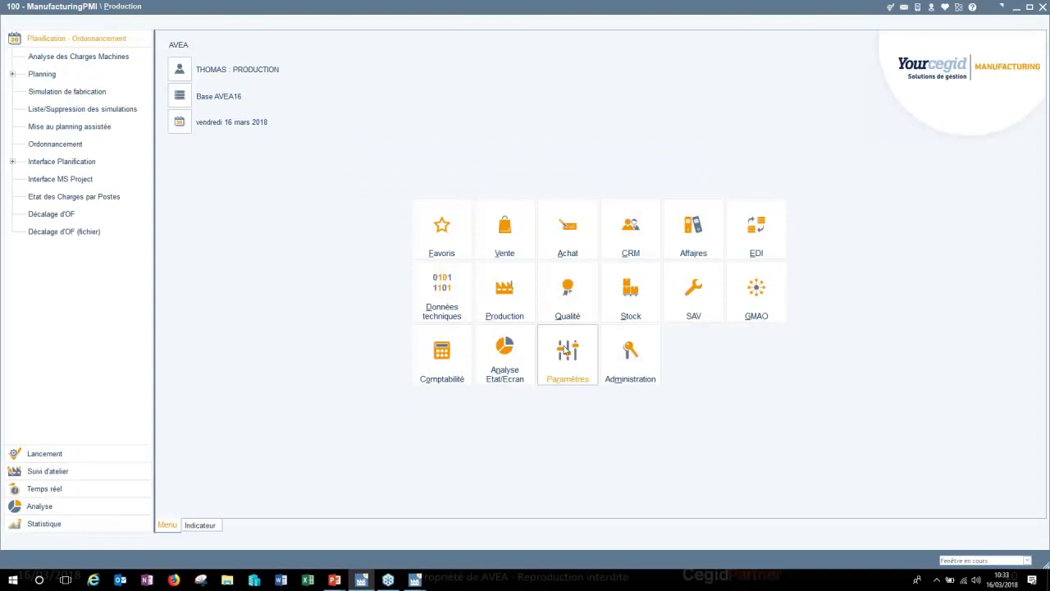
Switch to the PowerPoint slideshow and advance to the Générateur d'états slide.
{"action": "key", "text": "alt+Tab"}
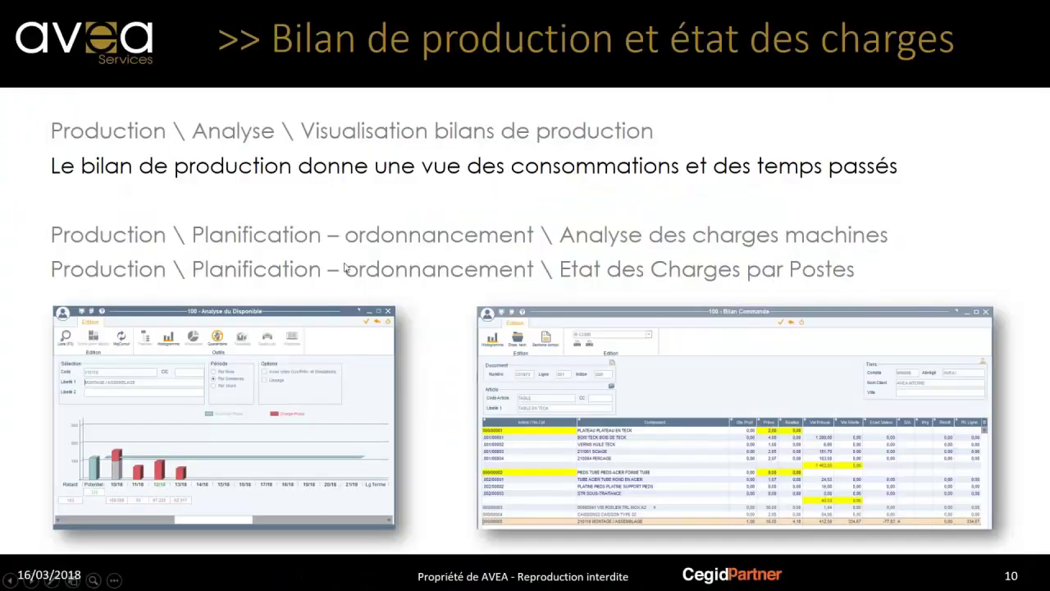
{"action": "left_click", "coordinate": [345, 268]}
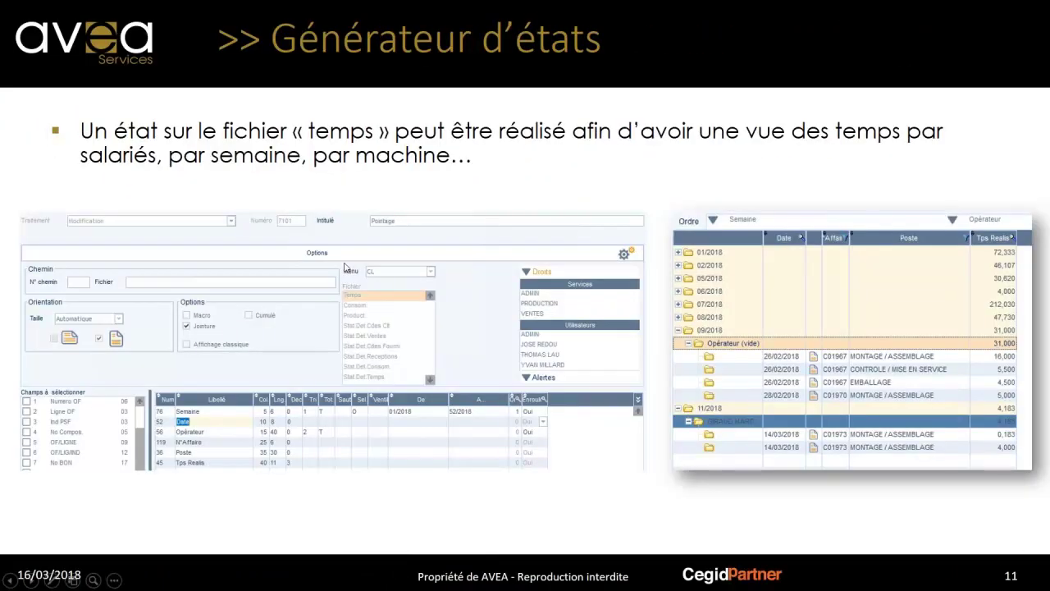